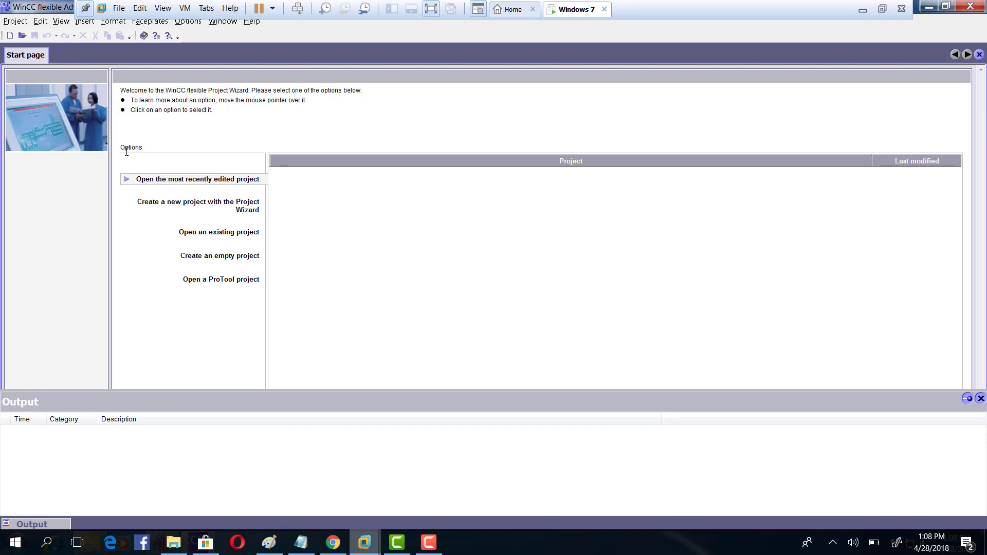
Create an empty project for the WinCC flexible Runtime PC device, using device version 1.2.0.0.
mouse_move(222, 263)
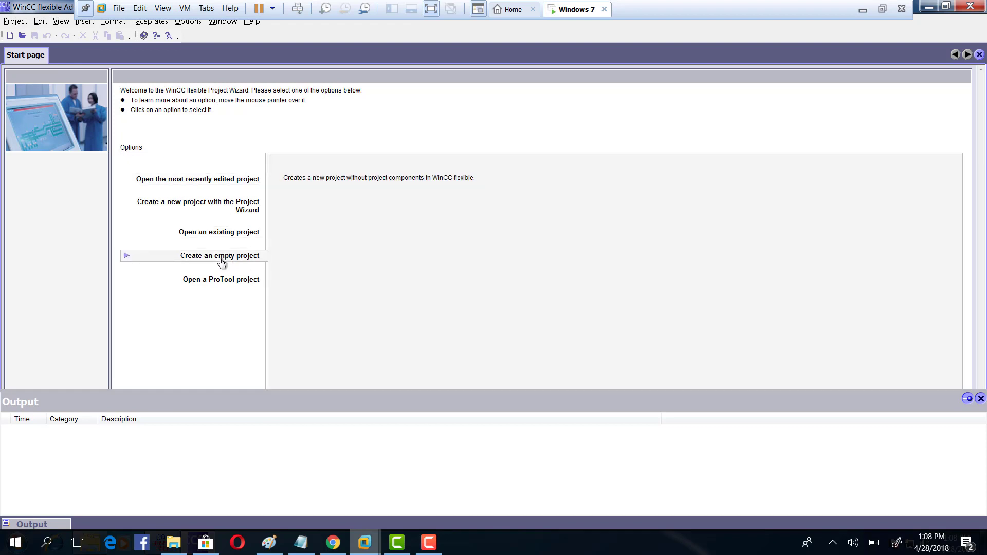
left_click(221, 263)
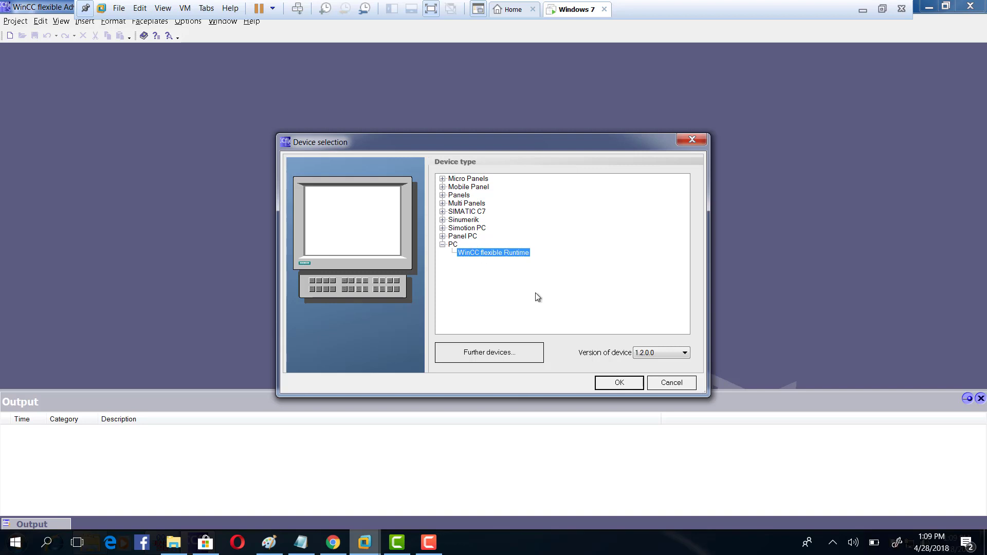
left_click(615, 383)
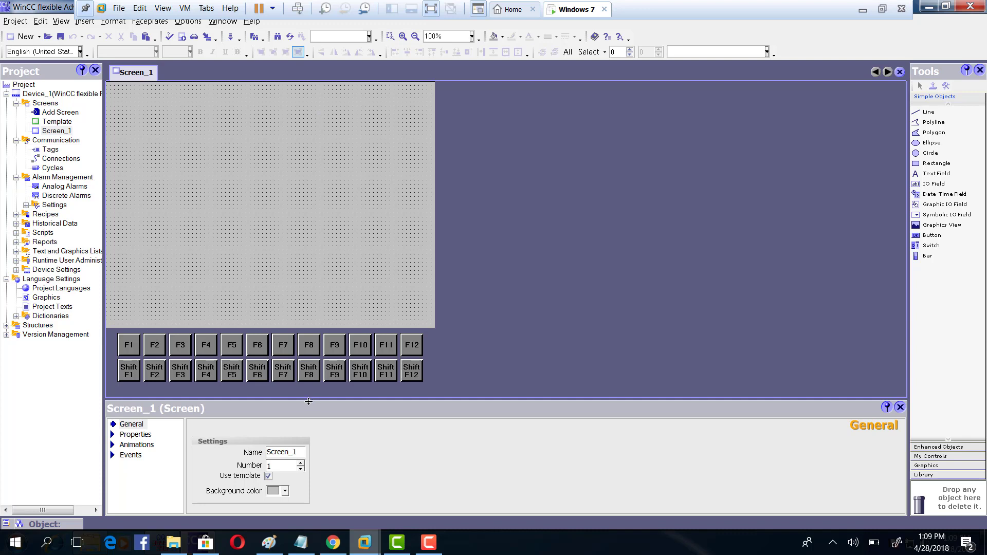
Set the background color of Screen_1 to turquoise and add the title text "First HMI Project" near its upper edge.
left_click(285, 491)
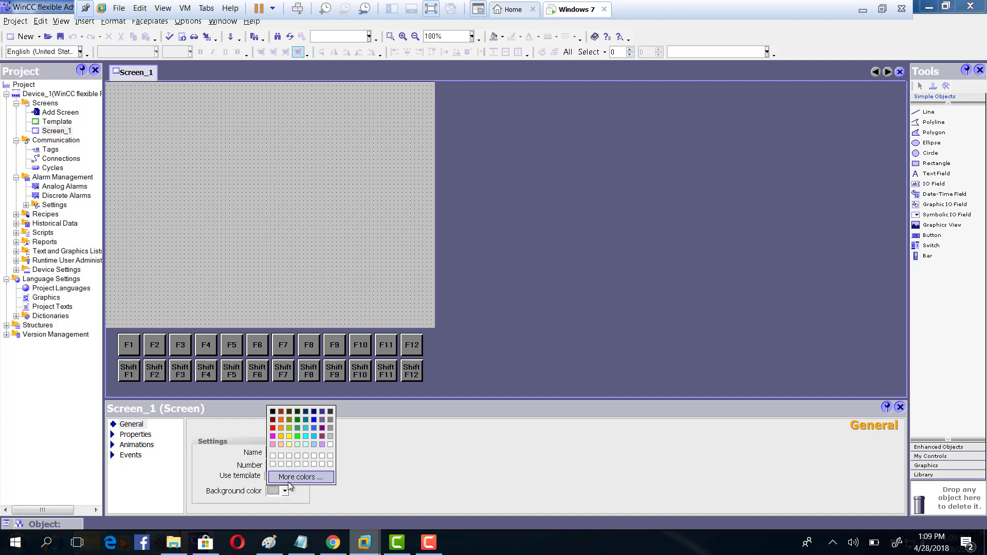
left_click(306, 427)
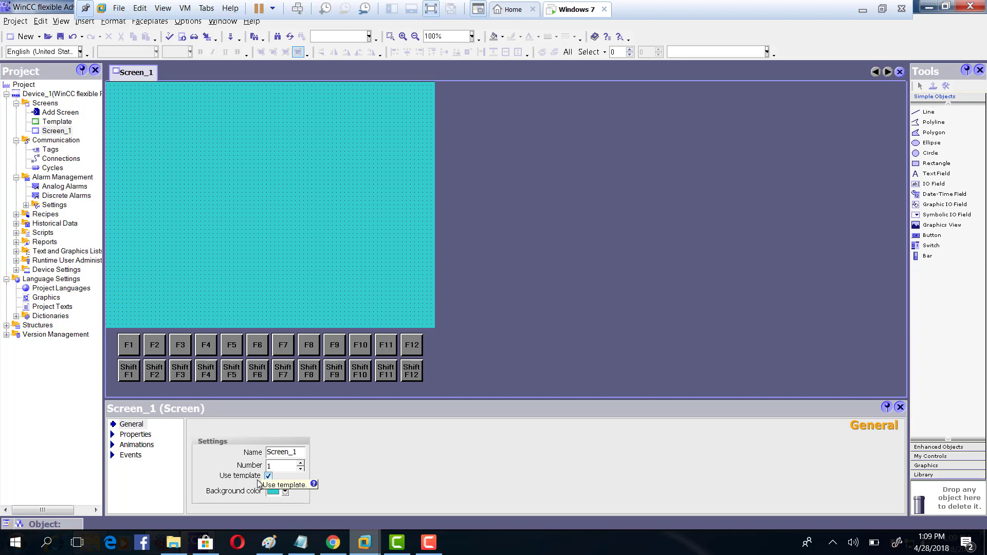
left_click(935, 173)
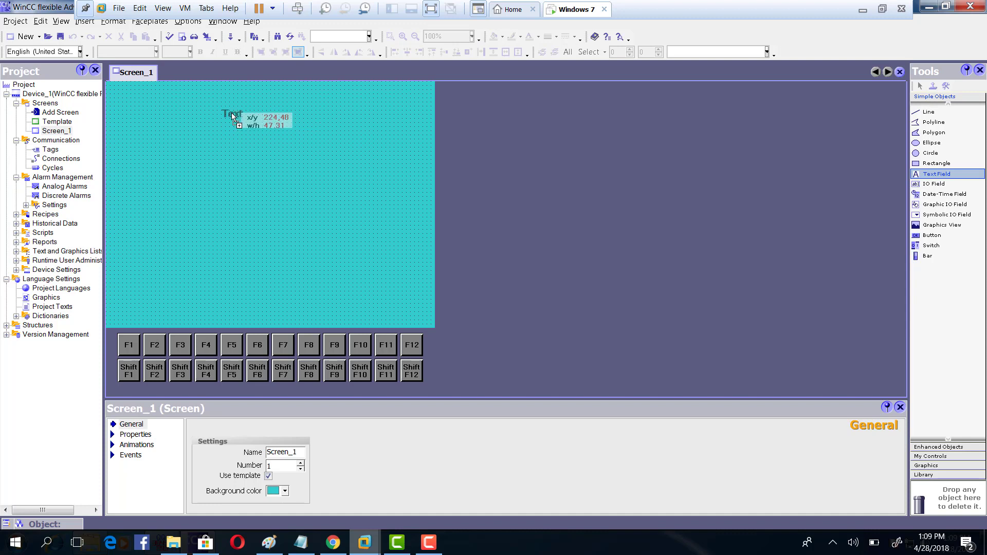
left_click(231, 113)
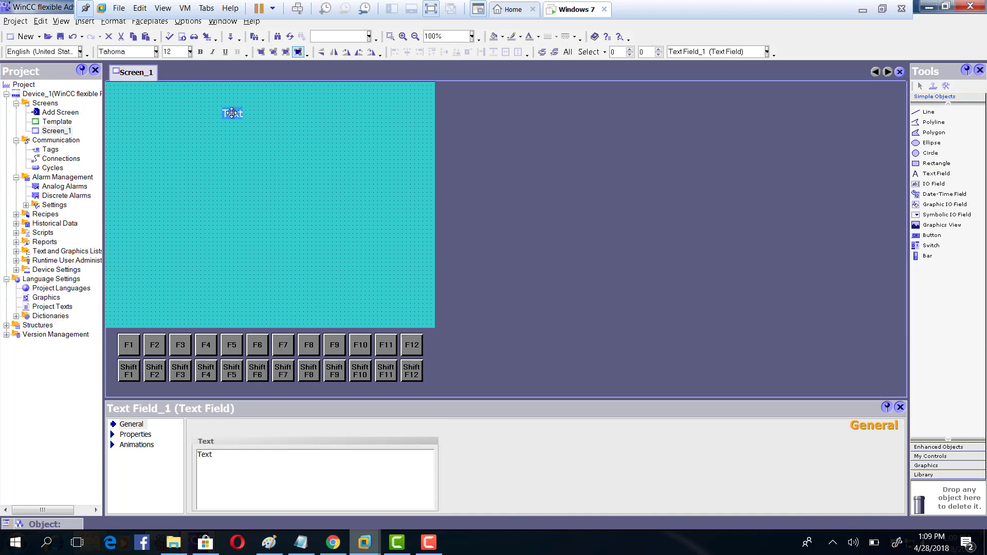
type("First HMI")
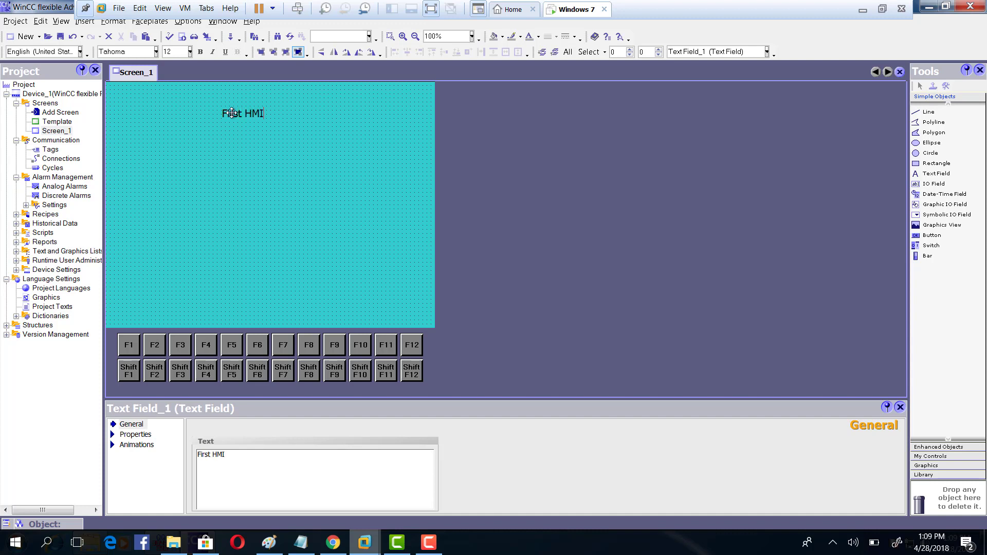
type(" Project")
left_click(332, 182)
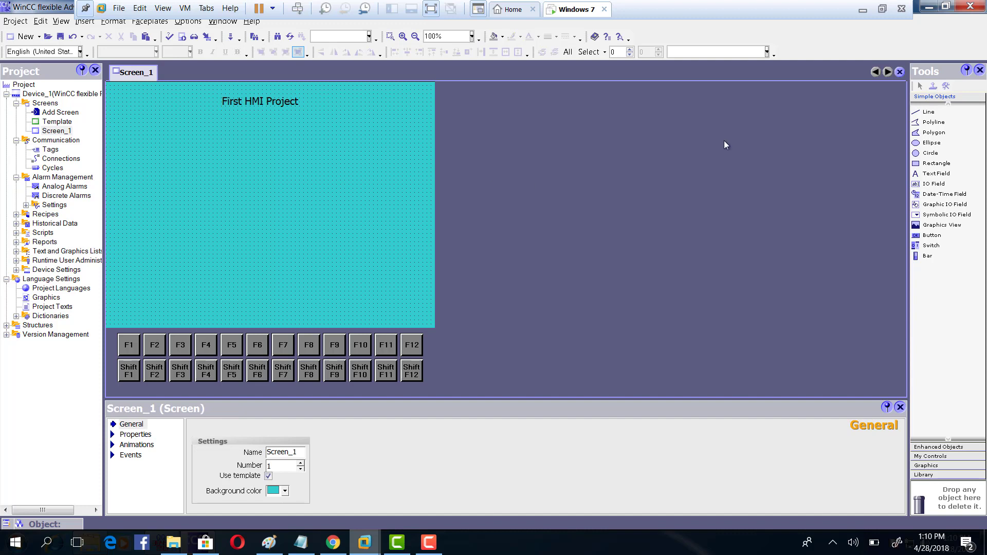
Add a rectangle to the screen, then position and stretch it to cover the title text.
left_click(941, 166)
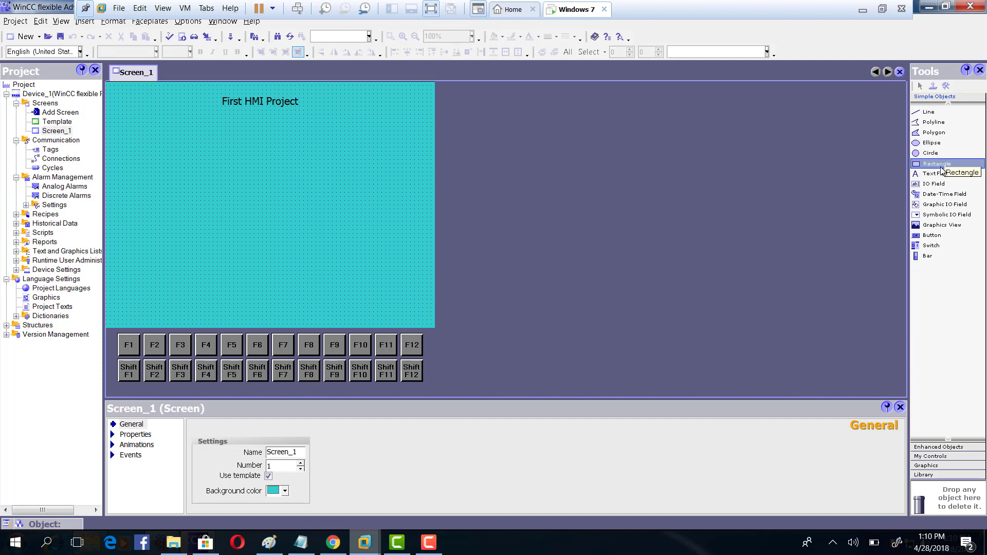
left_click_drag(941, 169, 227, 129)
left_click(250, 109)
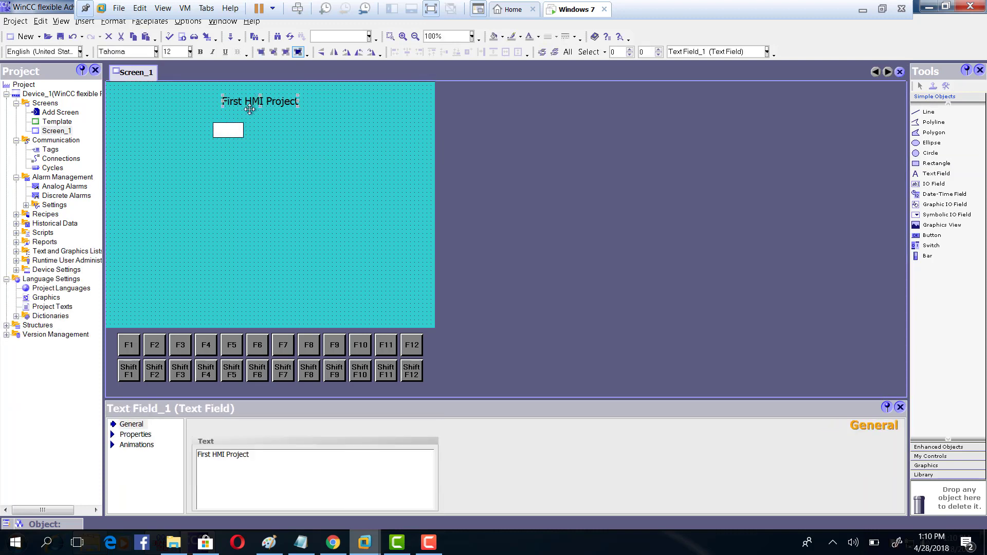
left_click_drag(234, 128, 310, 102)
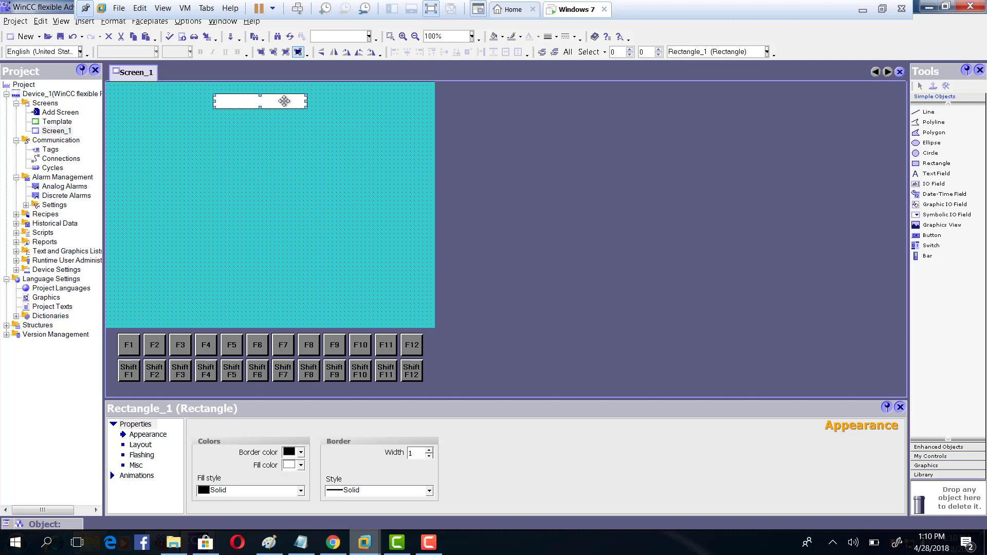
Move the rectangle backward in the stacking order, behind the title text.
right_click(285, 100)
mouse_move(350, 110)
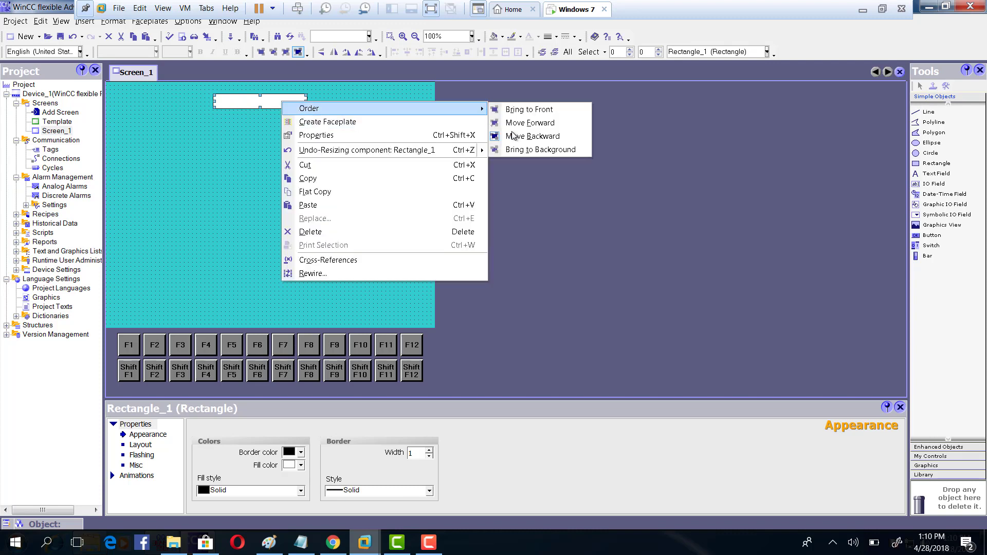
left_click(549, 135)
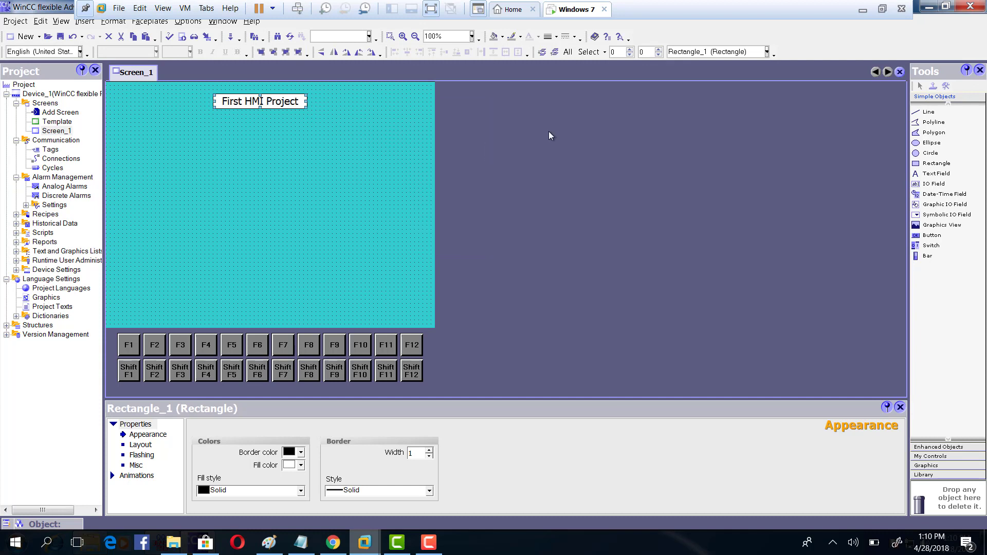
left_click(357, 142)
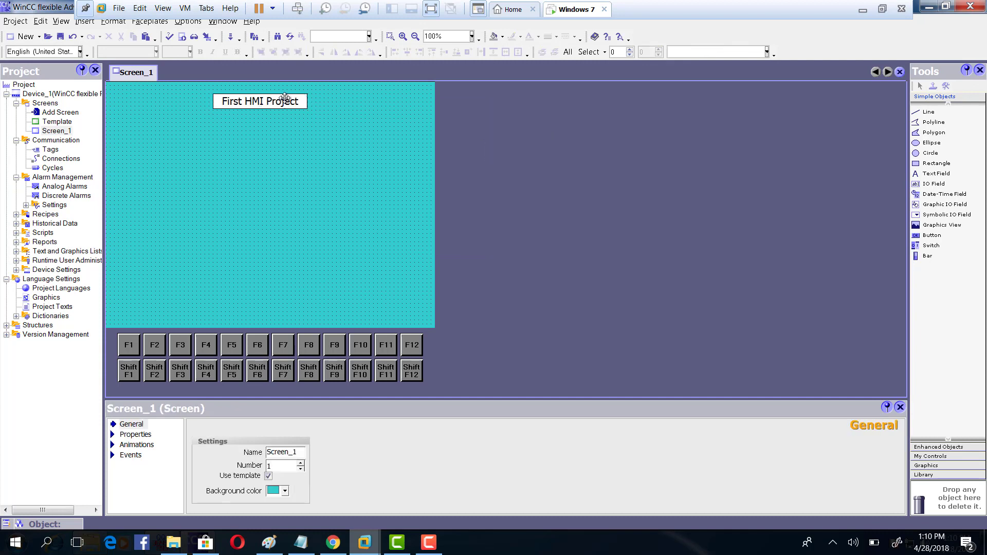
Fill the rectangle behind the title with solid blue.
left_click(300, 98)
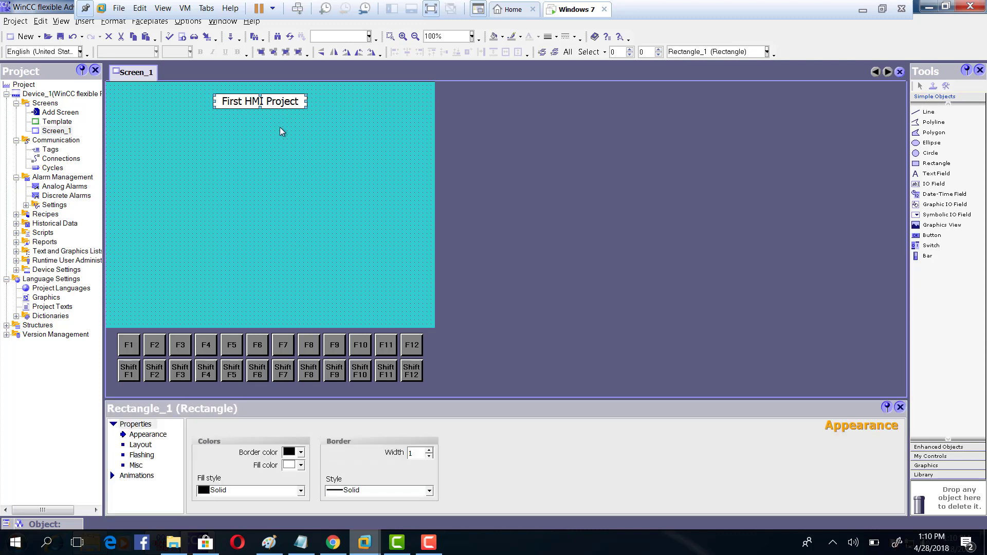
left_click(429, 491)
left_click(430, 491)
left_click(300, 491)
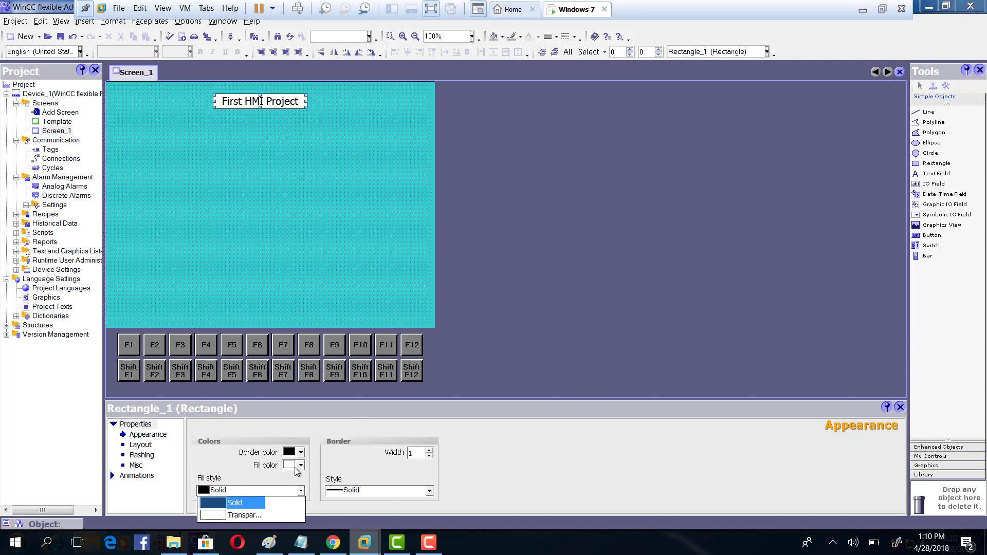
left_click(302, 467)
left_click(301, 466)
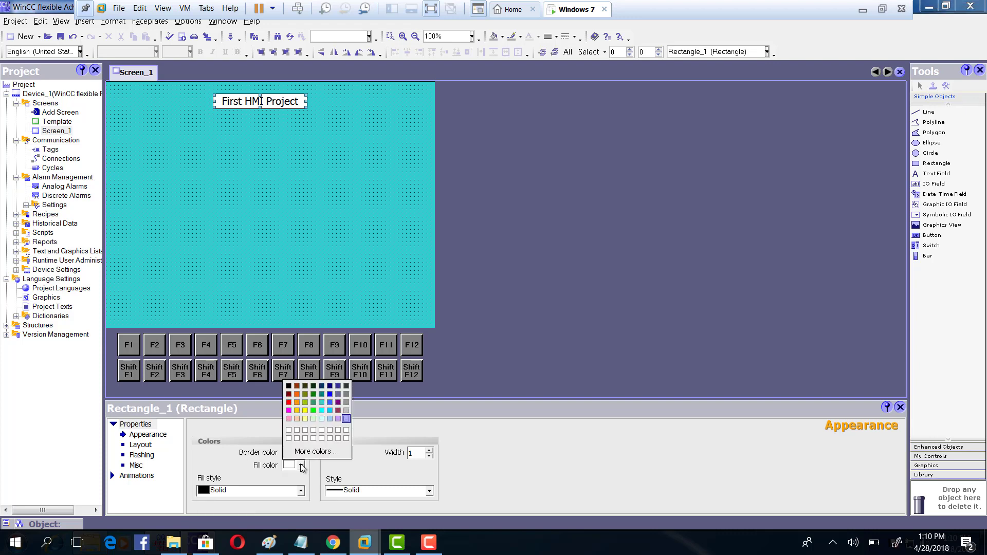
left_click(330, 394)
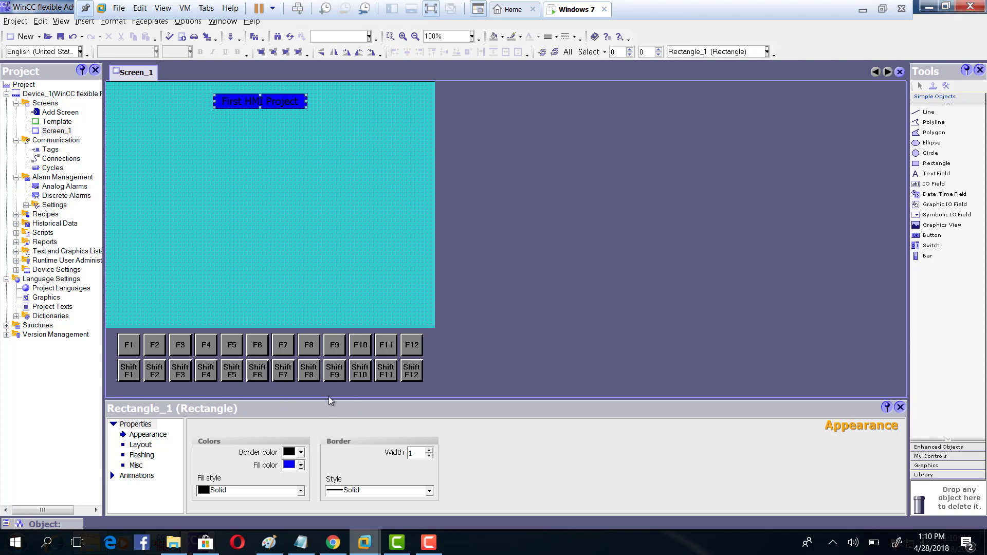
left_click(301, 466)
left_click(302, 466)
Change the title's text color to white.
left_click(281, 102)
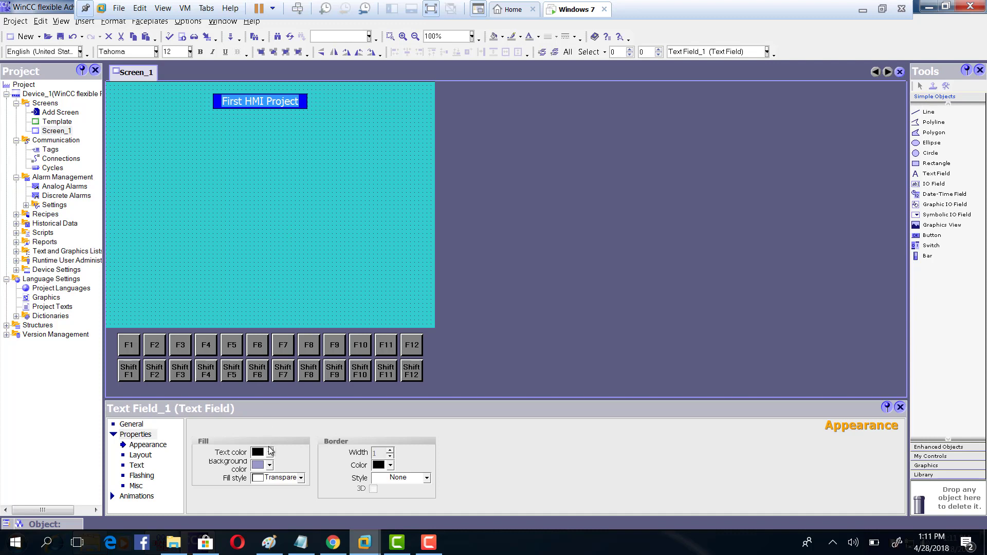
left_click(269, 453)
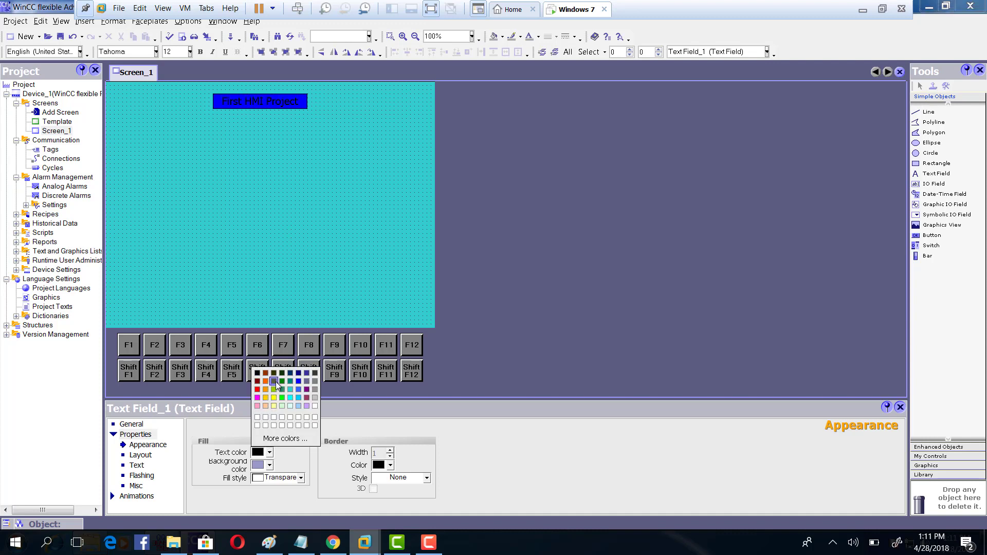
left_click(314, 406)
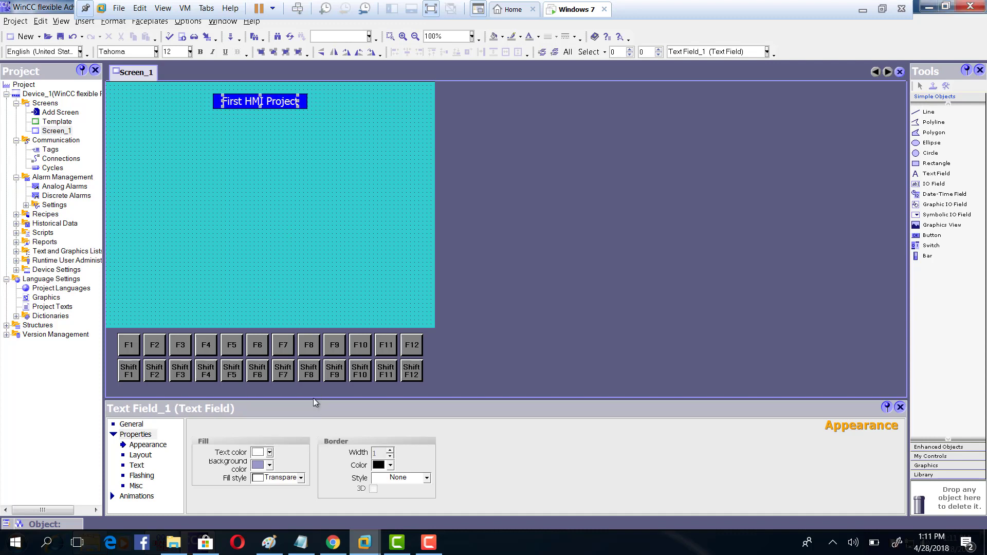
left_click(292, 271)
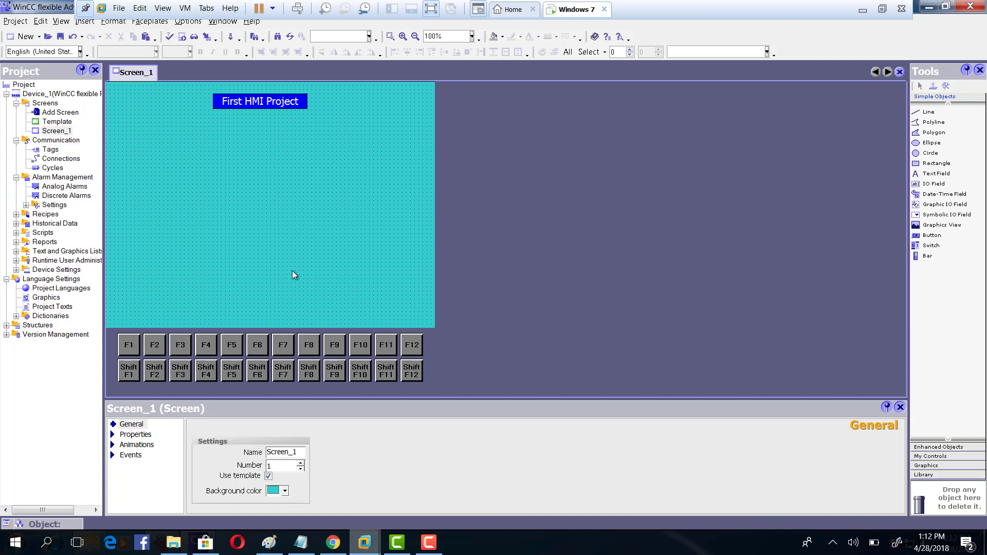
Add a tag named Level to the tag table and check which connections are available for it.
left_click(50, 152)
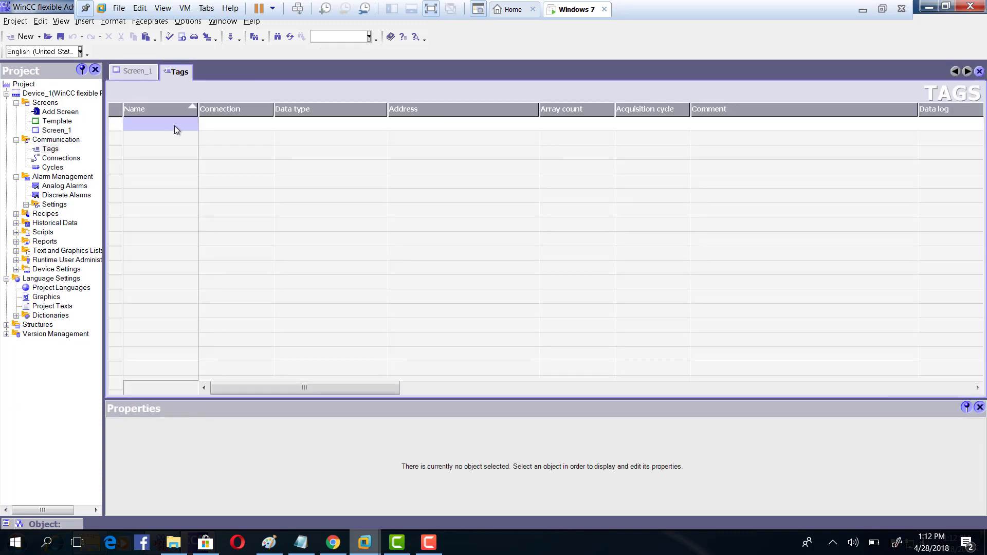
double_click(174, 126)
left_click_drag(174, 124, 102, 122)
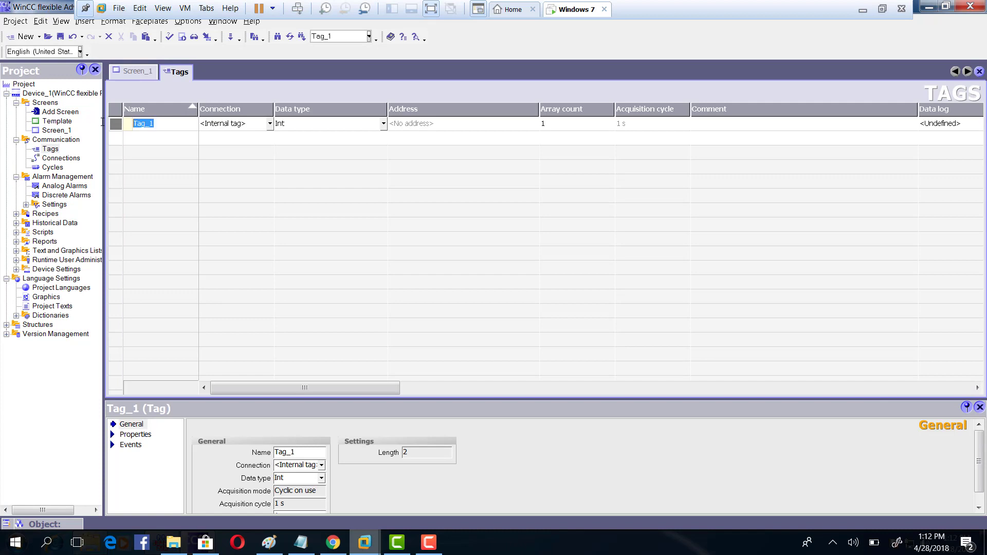
type("Level")
key("Tab")
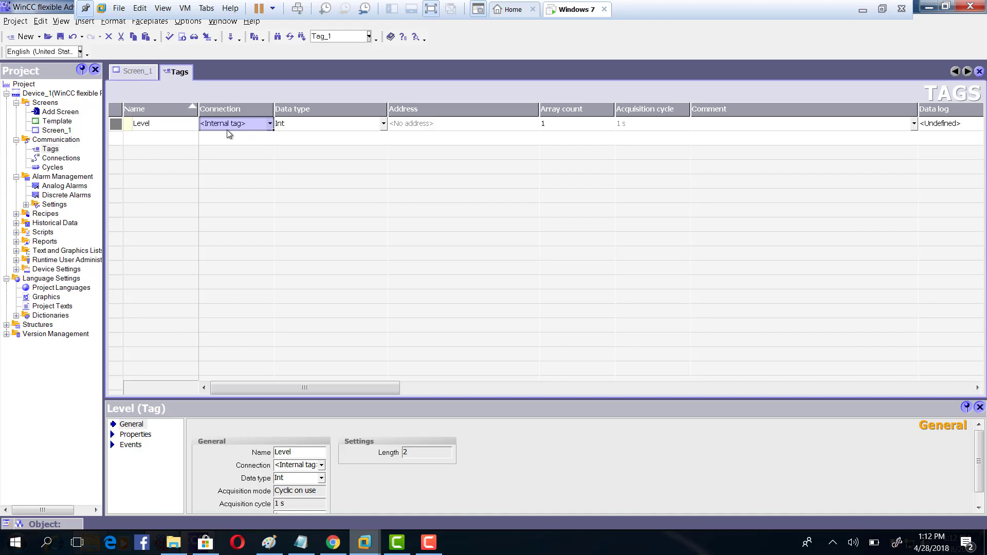
left_click(270, 125)
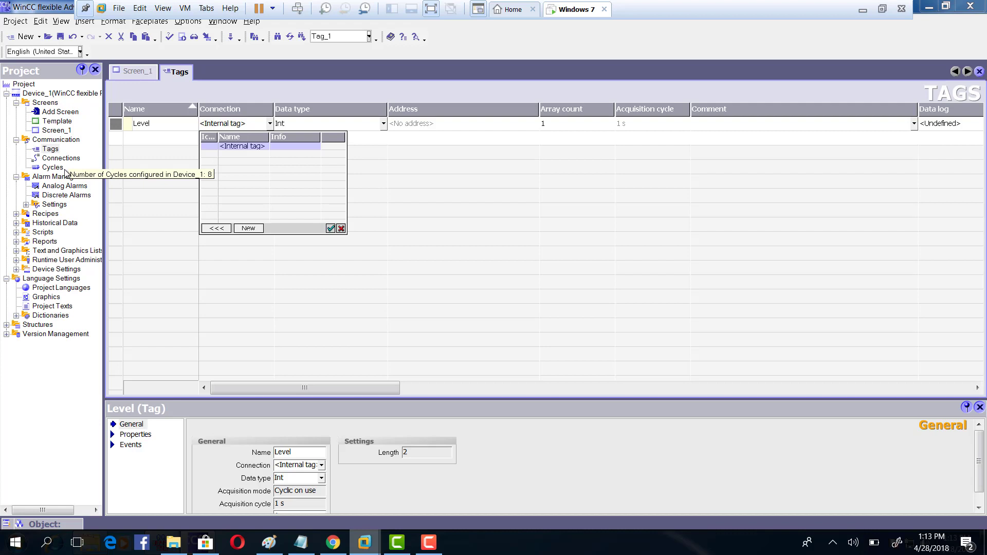
Place an IO field on the left half of Screen_1 and a widened bar on its right half.
left_click(58, 132)
double_click(58, 131)
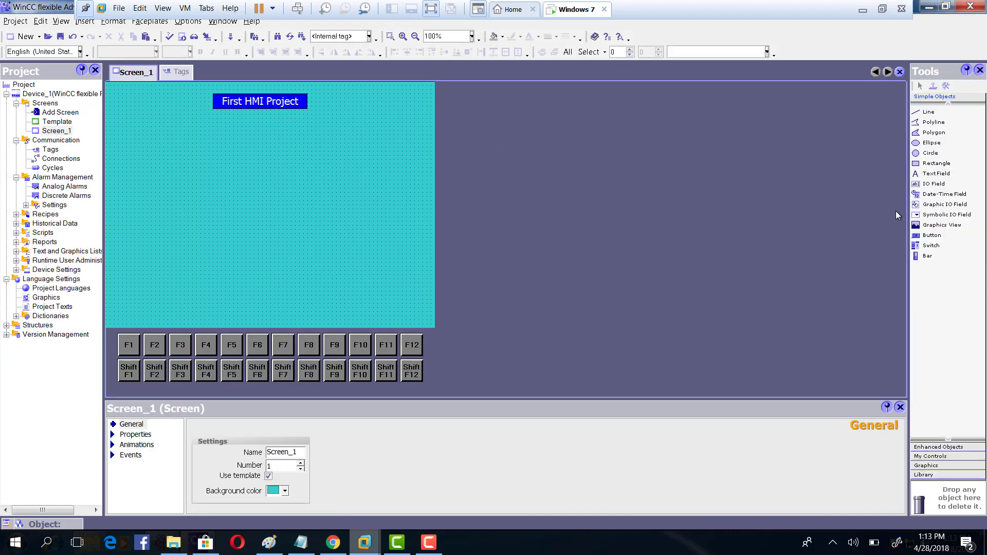
left_click_drag(933, 183, 148, 206)
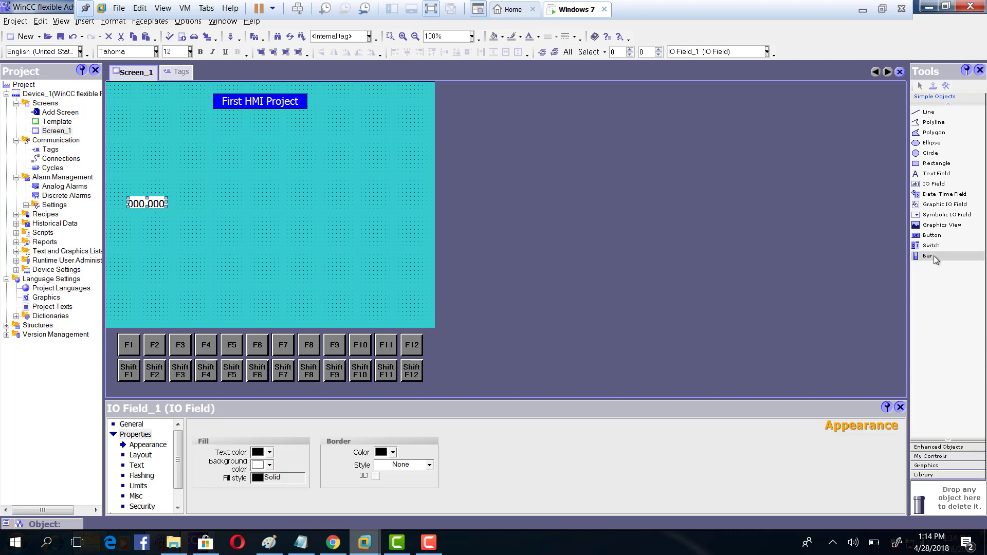
left_click_drag(936, 255, 318, 293)
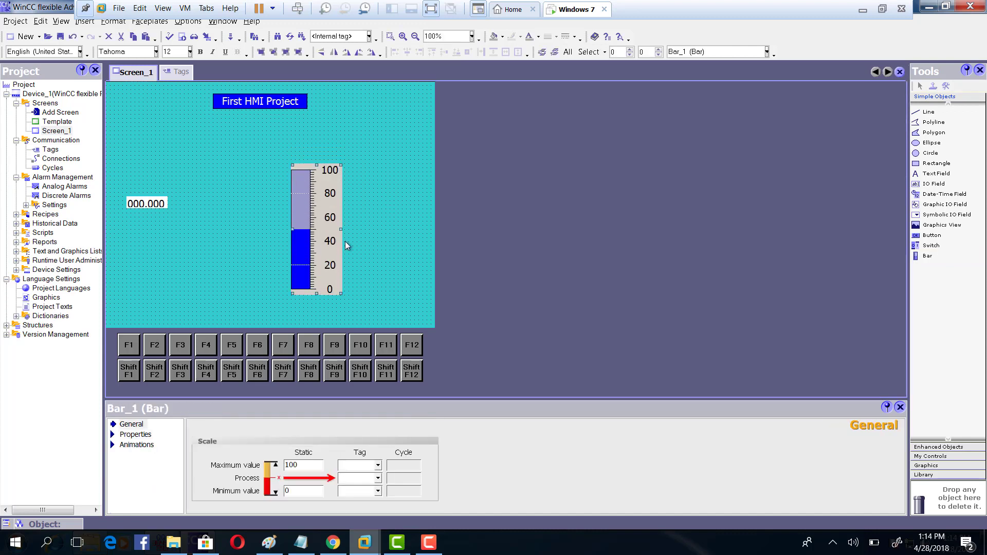
left_click_drag(341, 227, 353, 203)
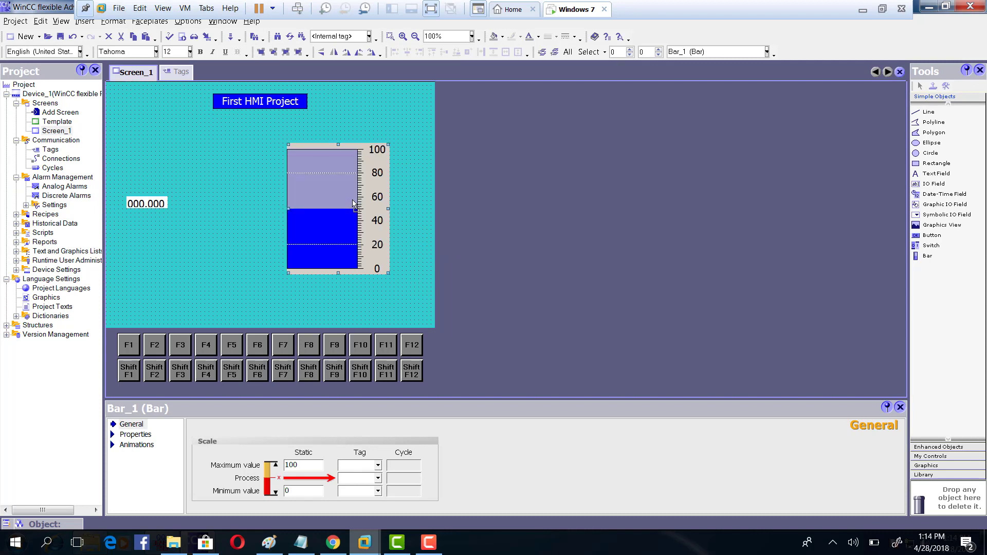
Add a text field reading "Level of Tank" to Screen_1 and position it just beneath the bar.
left_click(936, 174)
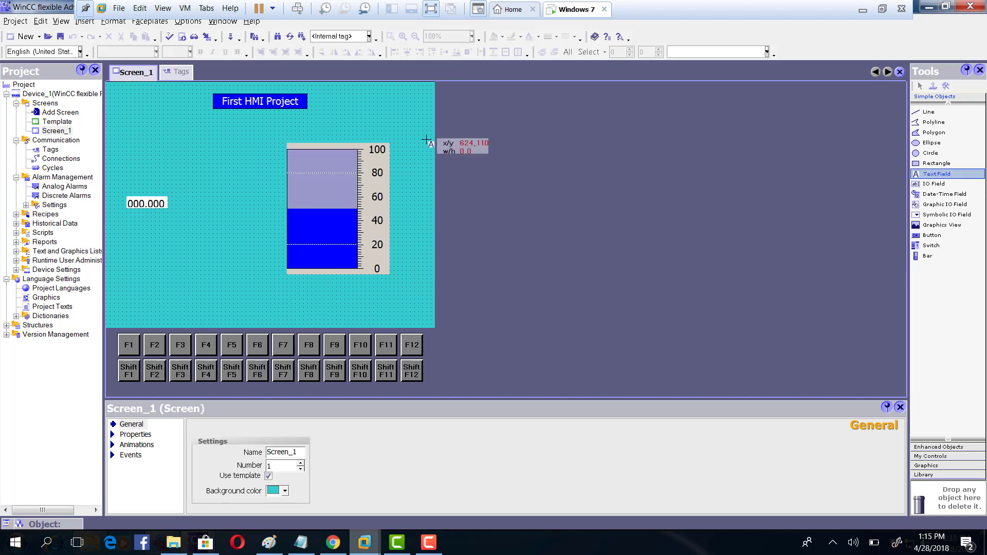
left_click(316, 125)
left_click(335, 150)
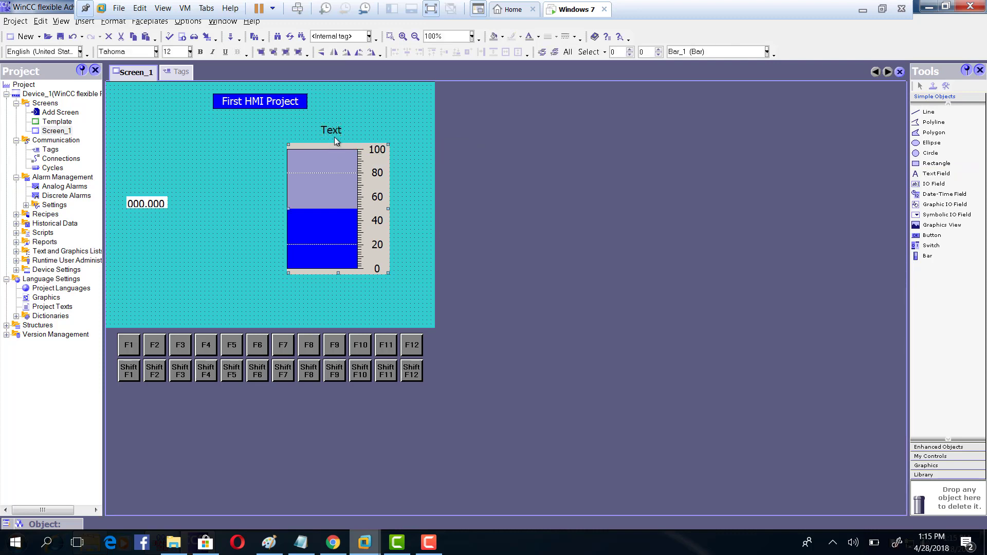
double_click(331, 130)
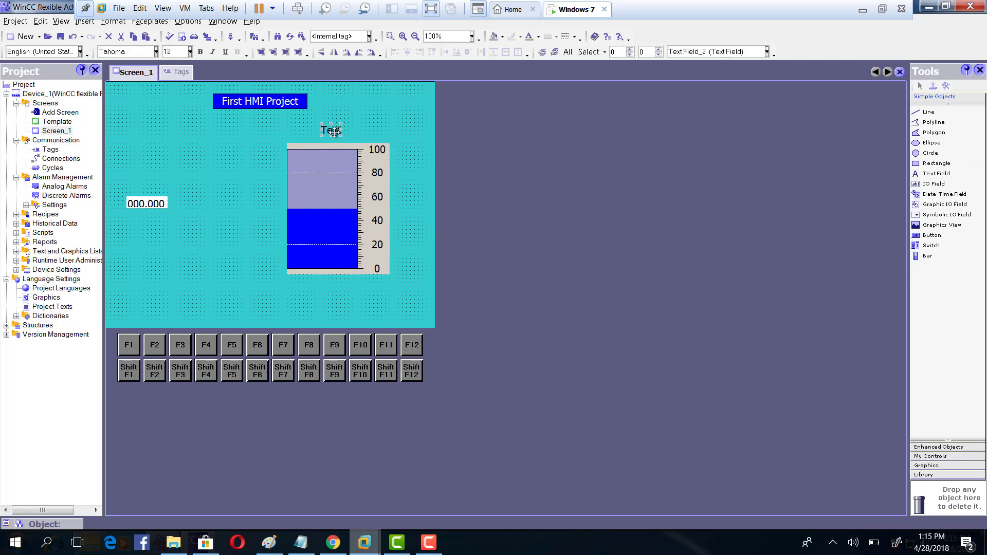
left_click(372, 122)
left_click_drag(329, 130, 319, 285)
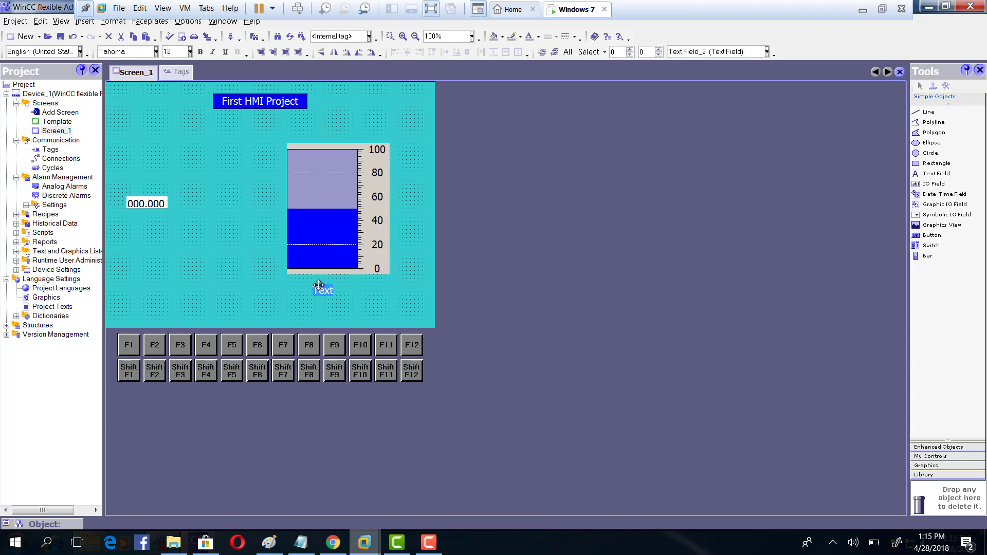
type("Level of Tan")
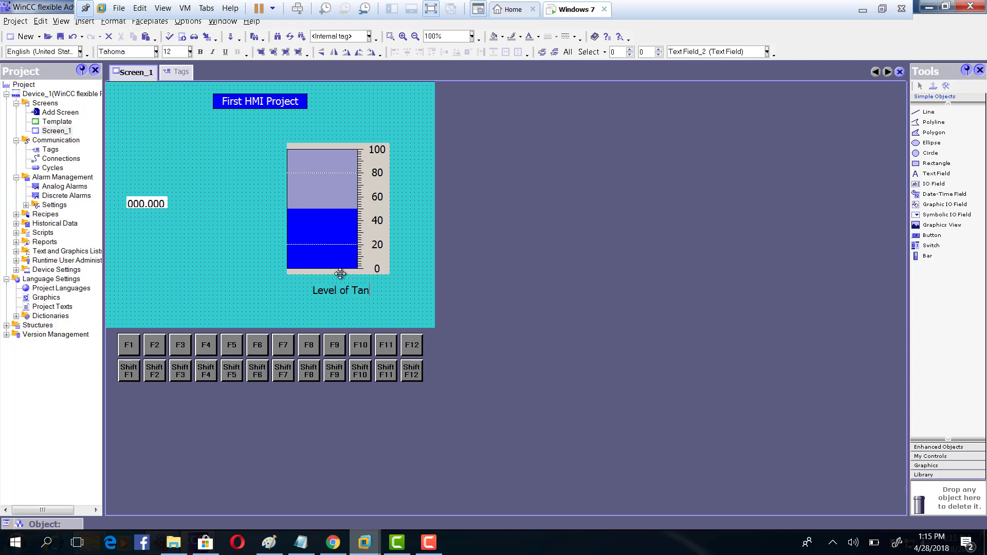
type("k")
left_click_drag(340, 289, 333, 286)
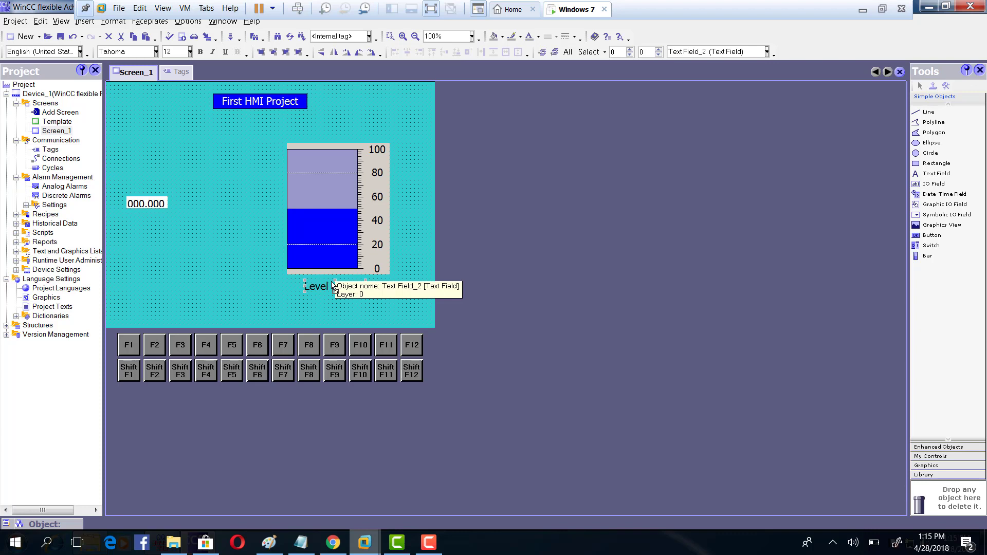
double_click(332, 286)
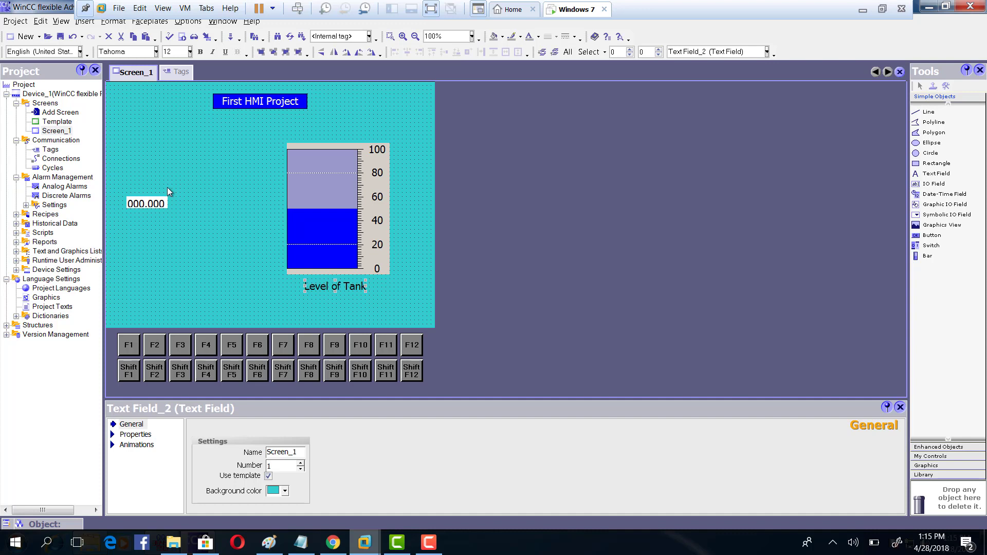
Label the IO field with a text field reading "Input Level" placed directly above it.
left_click(141, 189)
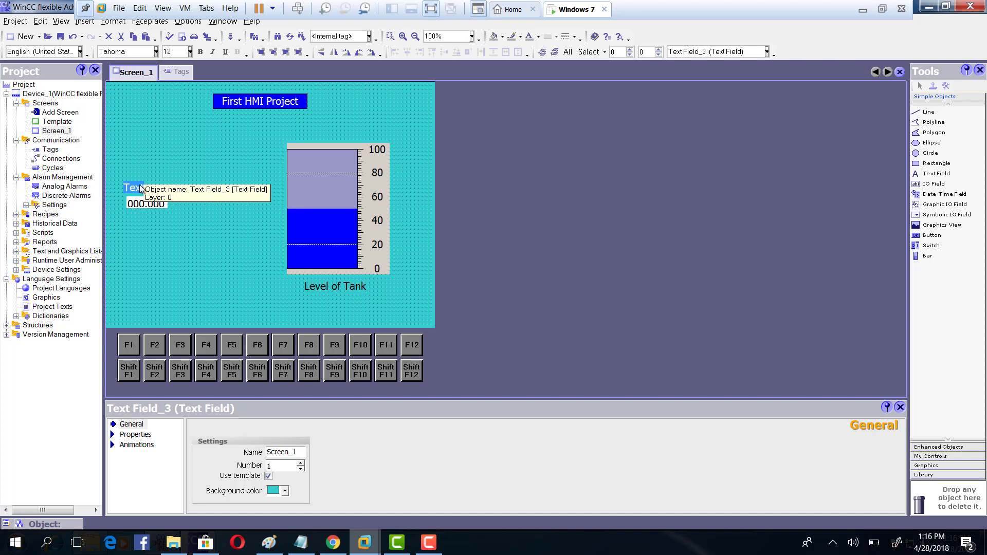
type("In")
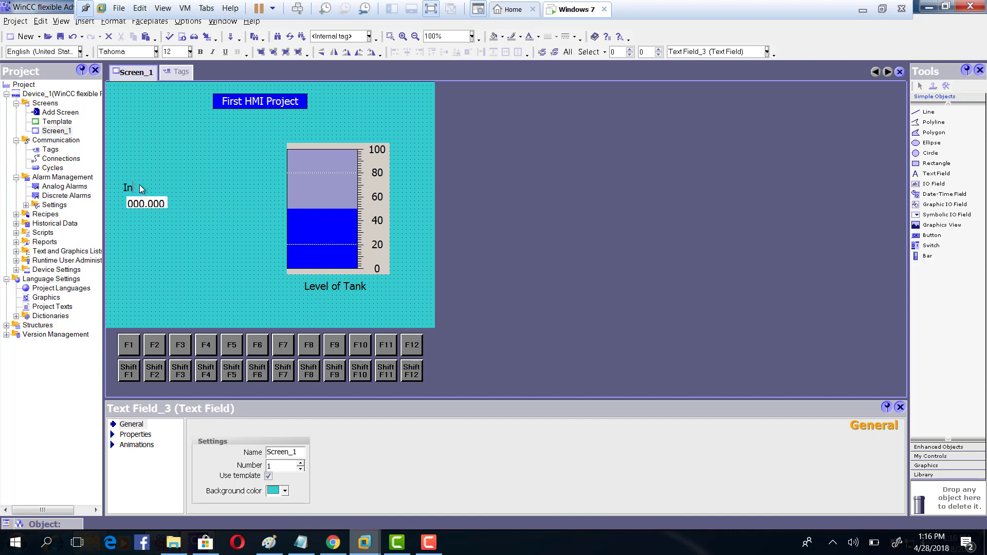
type("put Level")
left_click(179, 191)
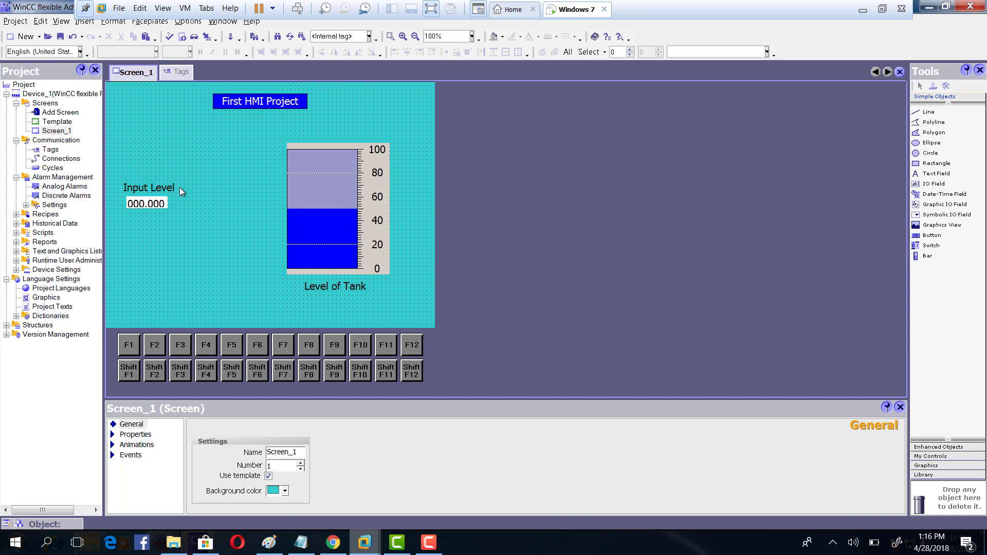
Set the IO field's mode to Input and link it to the Level tag.
left_click(154, 204)
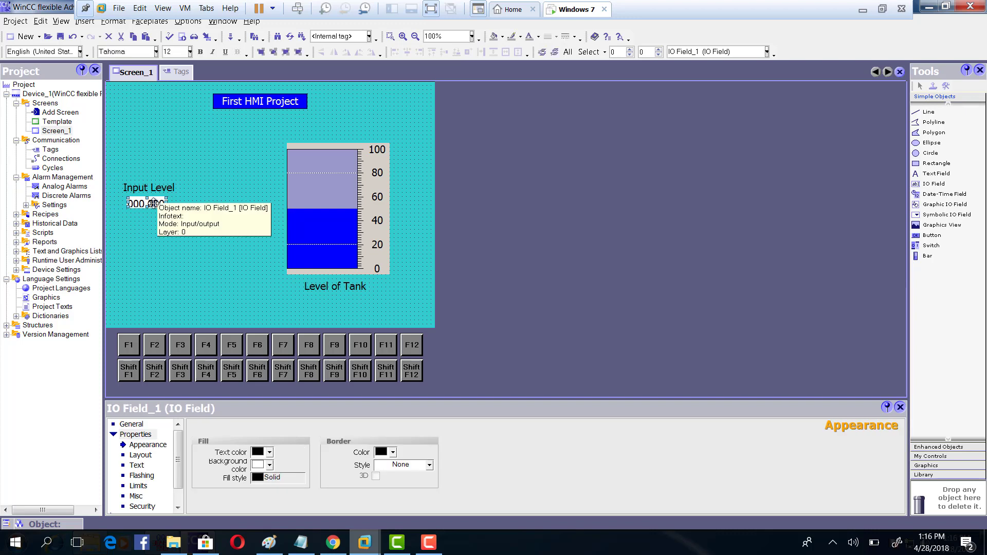
left_click(131, 424)
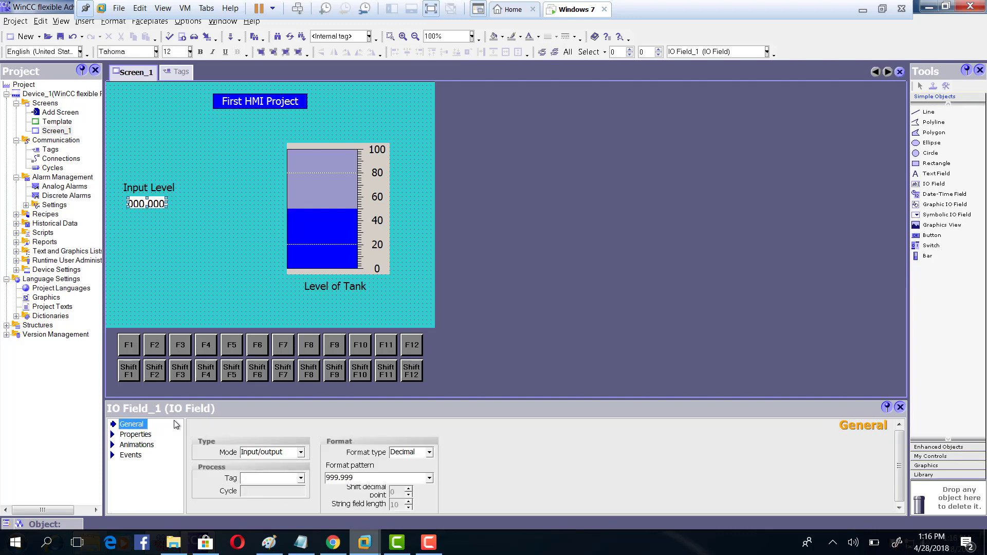
left_click(303, 464)
left_click(301, 452)
left_click(271, 461)
left_click(301, 478)
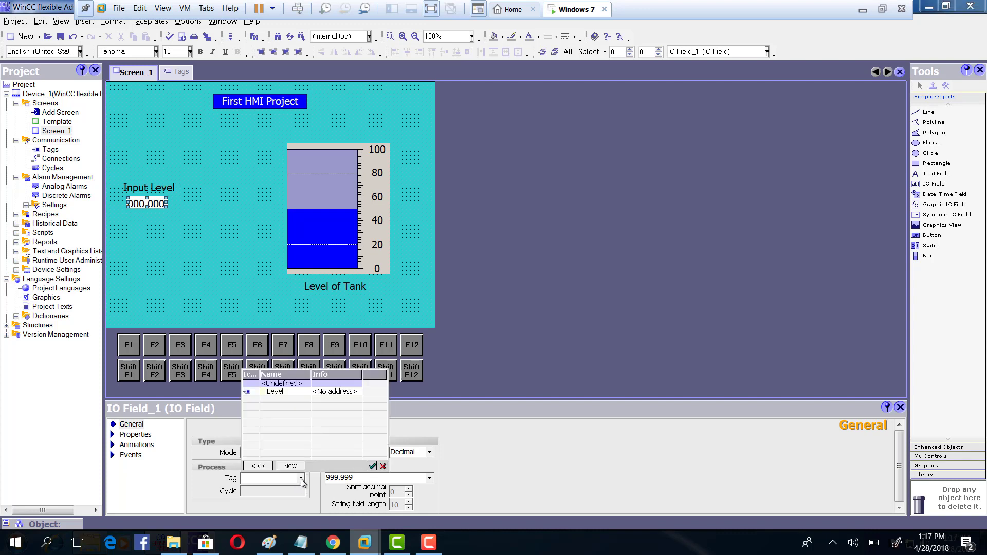
left_click(294, 390)
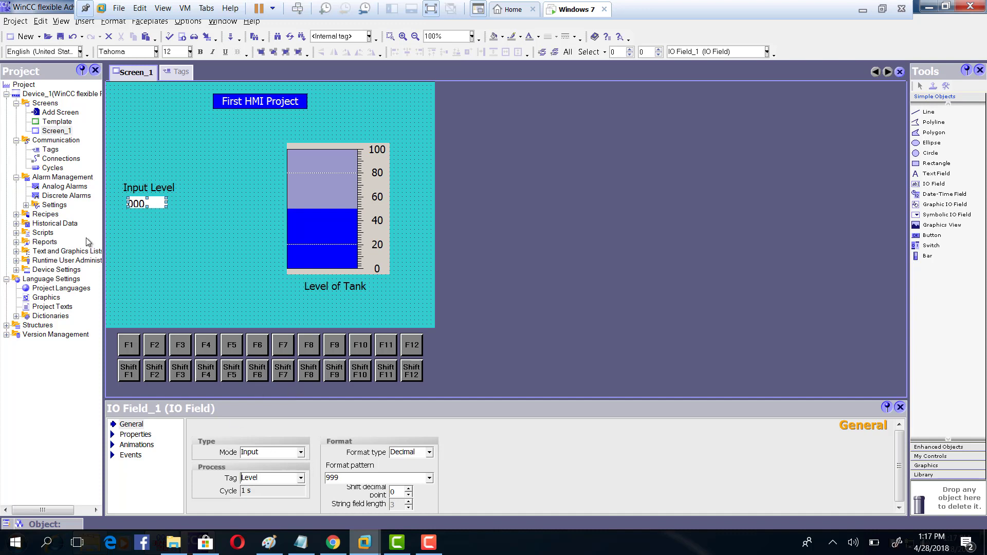
Review the Level tag in the tag table and return to the IO field on Screen_1.
double_click(49, 150)
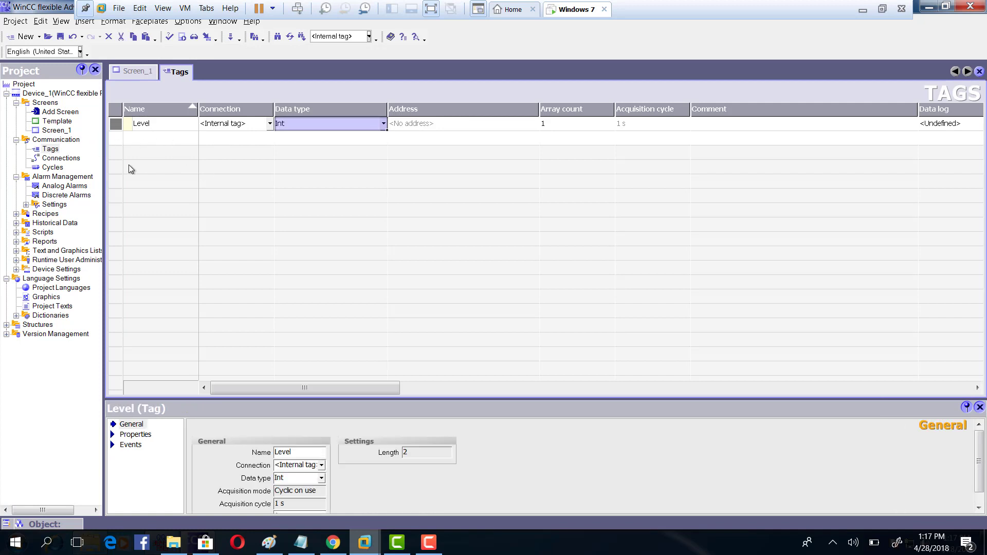
double_click(53, 130)
left_click(157, 204)
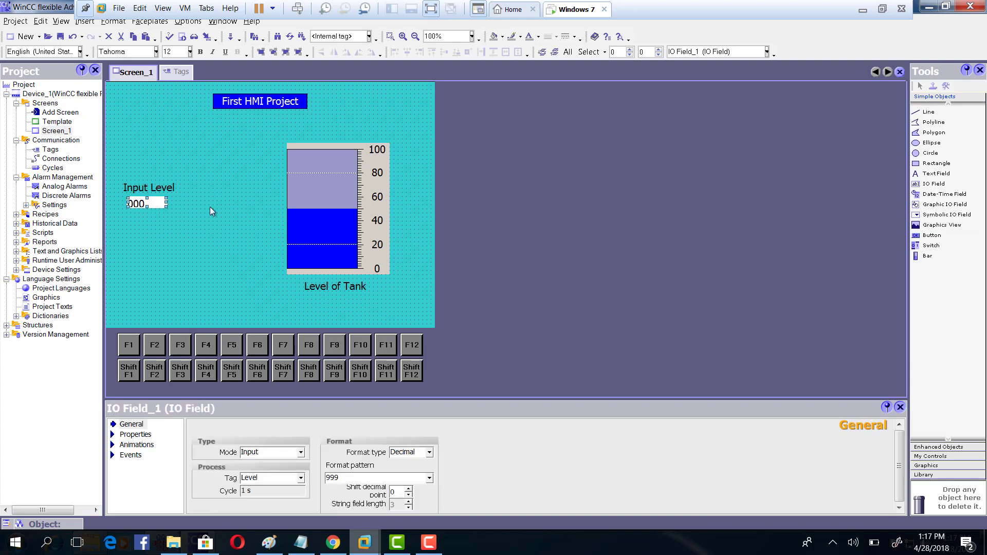
Assign the Level tag to the bar's process value.
left_click(326, 207)
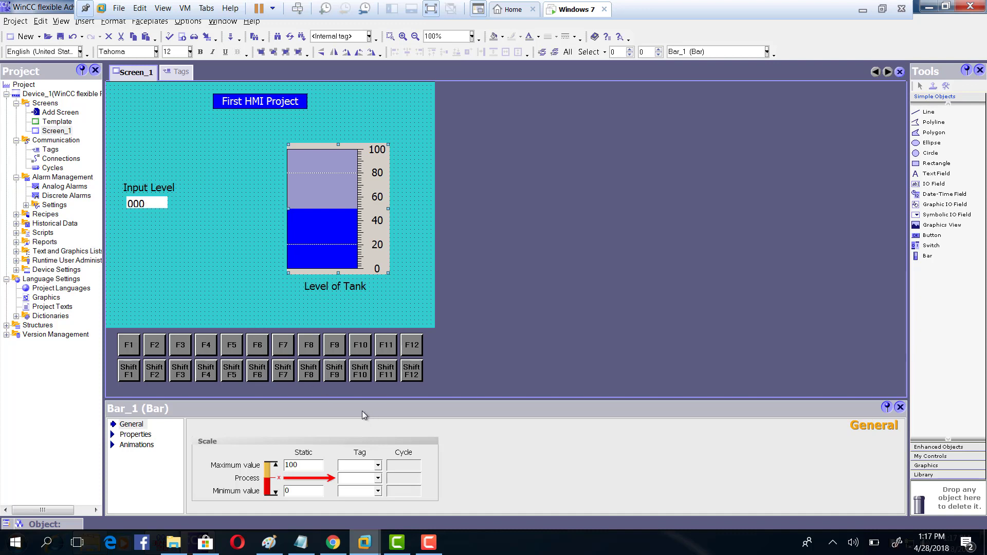
left_click(378, 478)
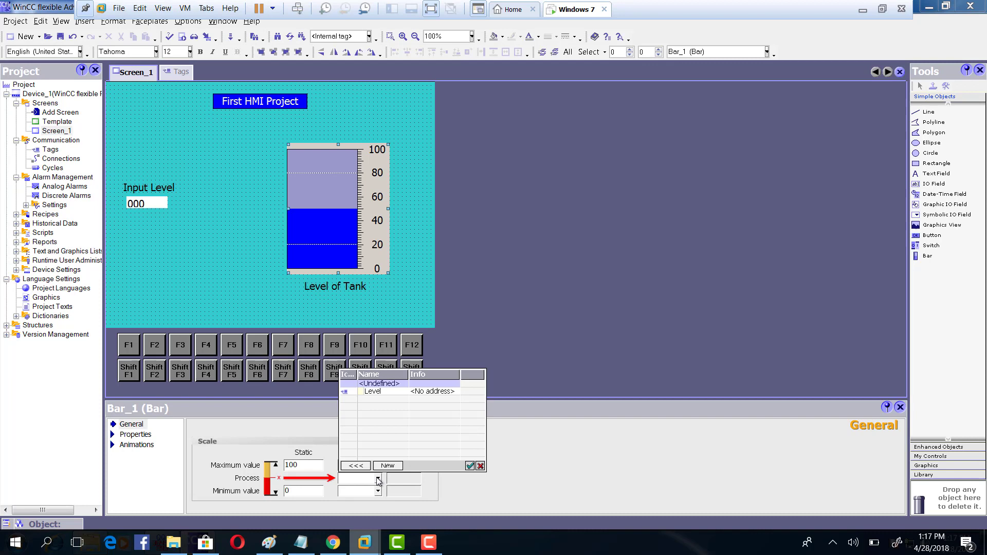
double_click(384, 393)
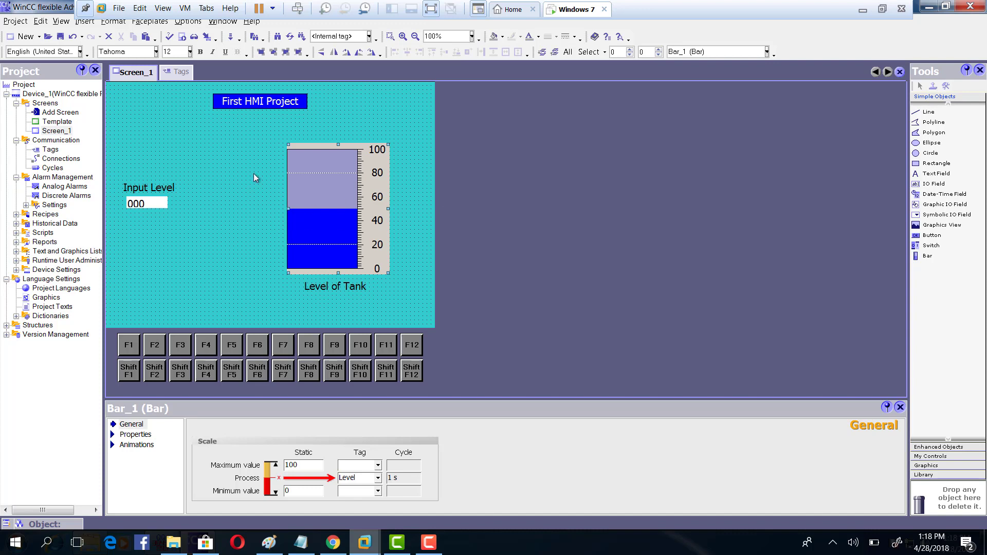
Test the screen in runtime with input levels of 33 and 66, and close the runtime window.
left_click(182, 37)
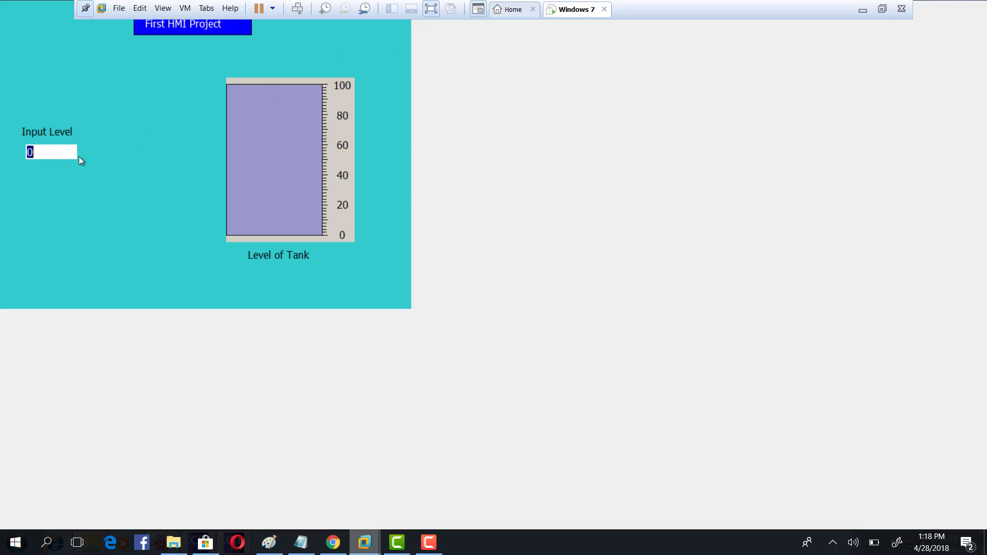
type("33")
key("Return")
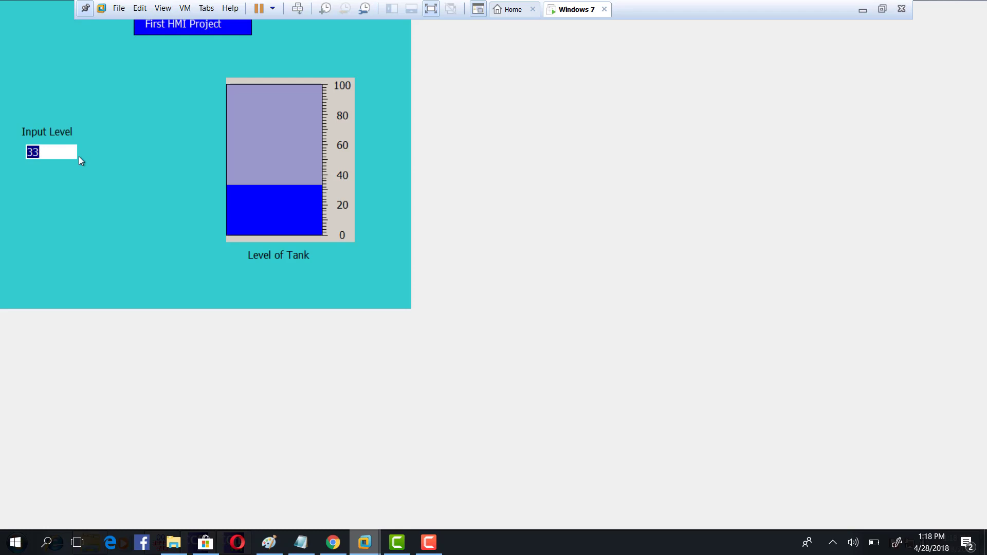
key("BackSpace")
type("66")
key("Return")
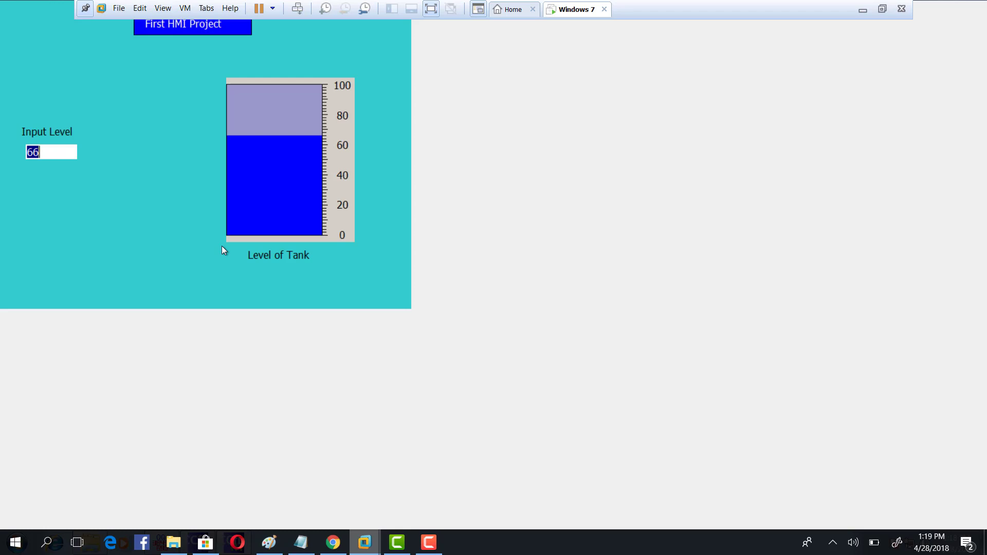
right_click(234, 542)
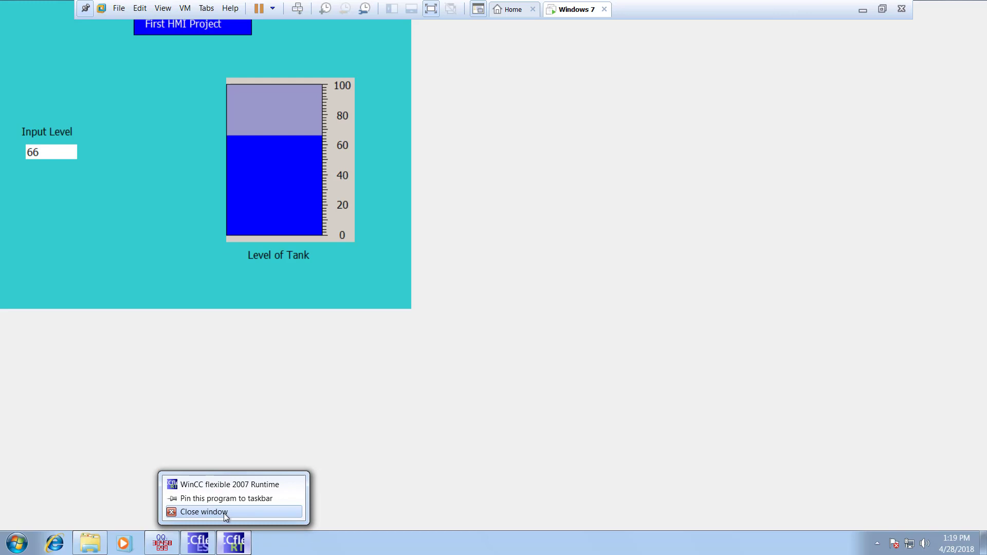
left_click(224, 513)
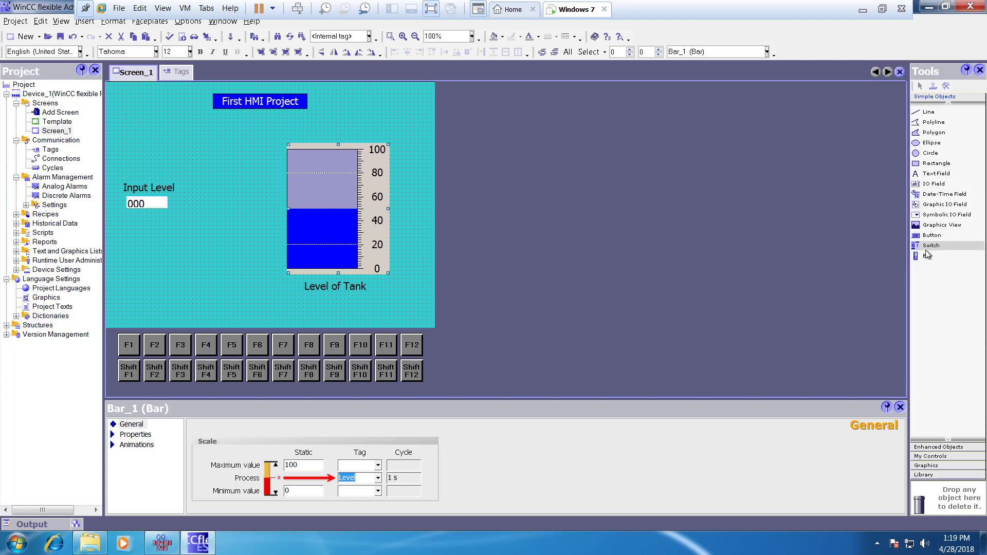
Place a button labelled "End Runtime" near the lower edge of Screen_1.
left_click_drag(932, 236, 254, 307)
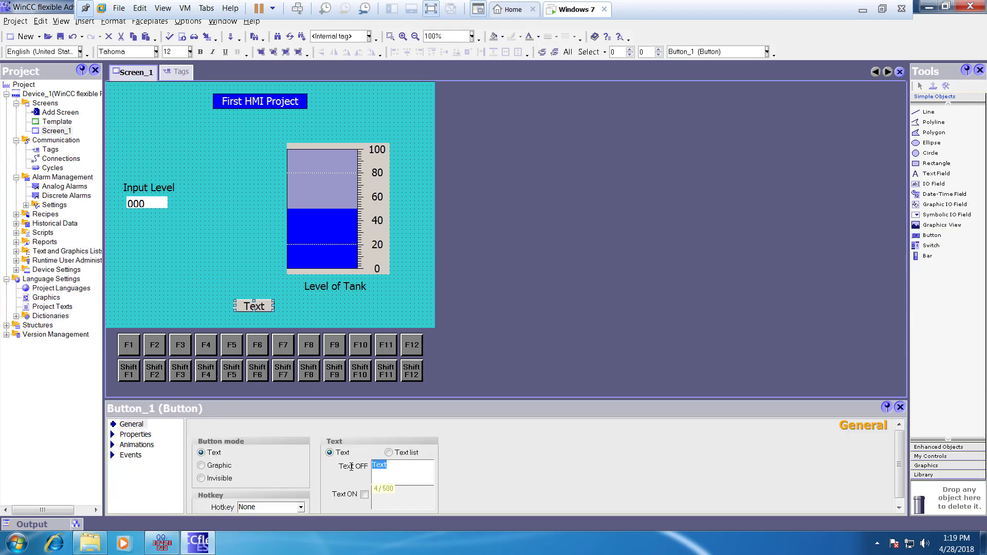
type("Enf")
key("BackSpace")
type("d Runtime")
left_click(338, 313)
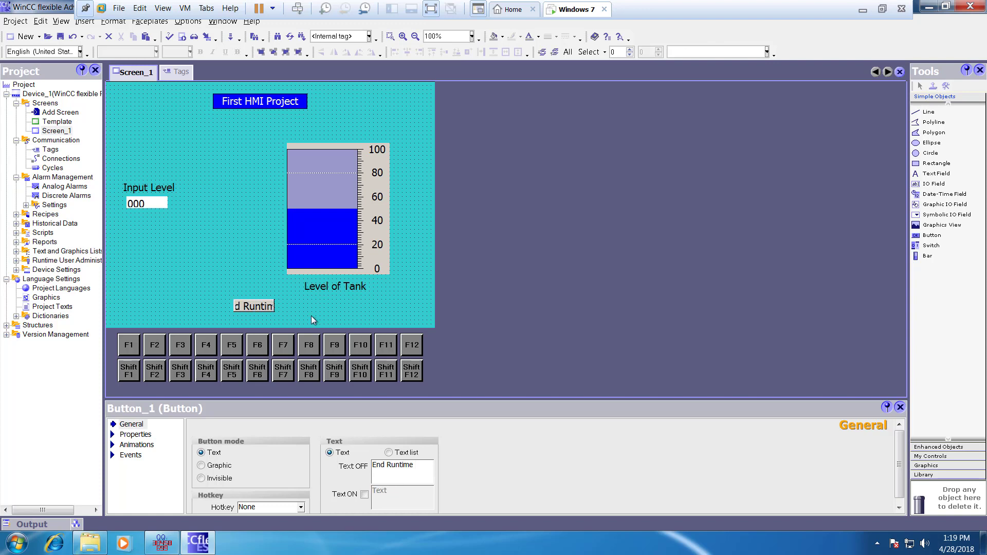
Enlarge the End Runtime button until its full label fits and center it below the other objects.
left_click(267, 307)
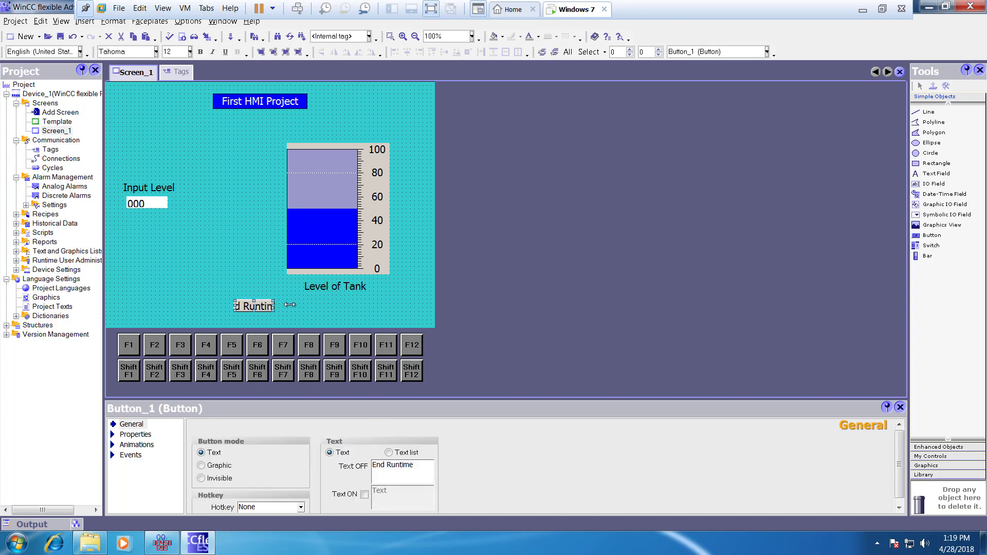
left_click_drag(289, 304, 264, 305)
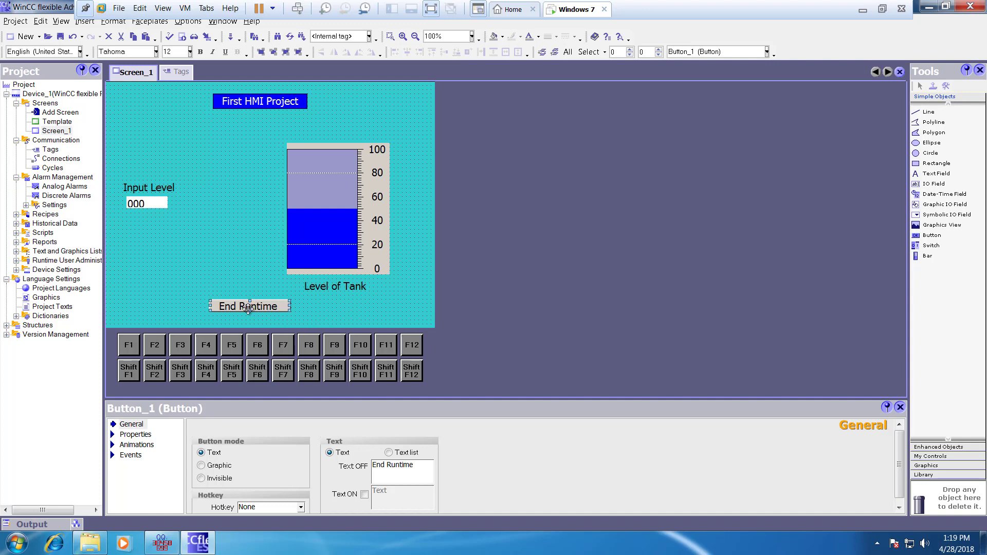
left_click_drag(248, 309, 259, 310)
left_click(368, 316)
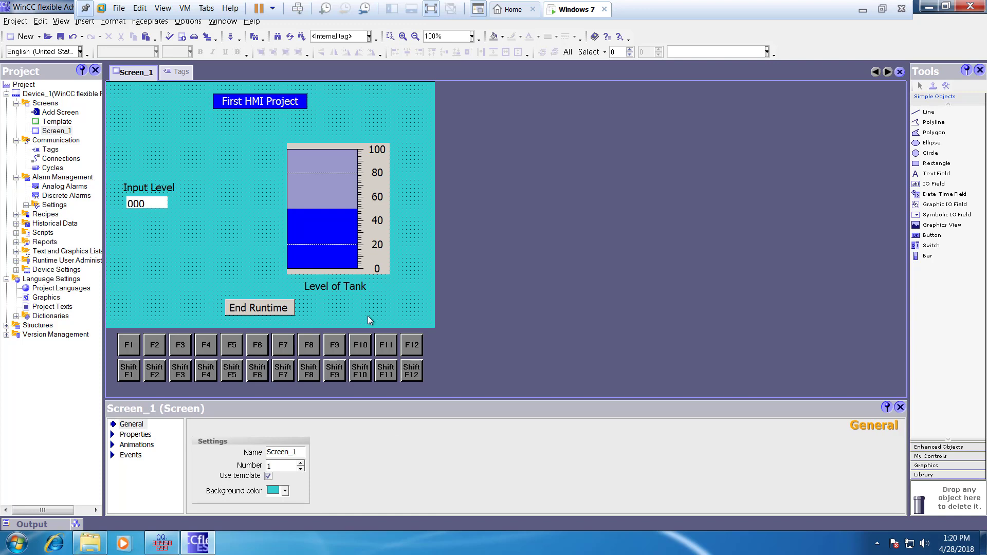
Assign the StopRuntime function to the End Runtime button's Click event.
left_click(239, 307)
double_click(239, 307)
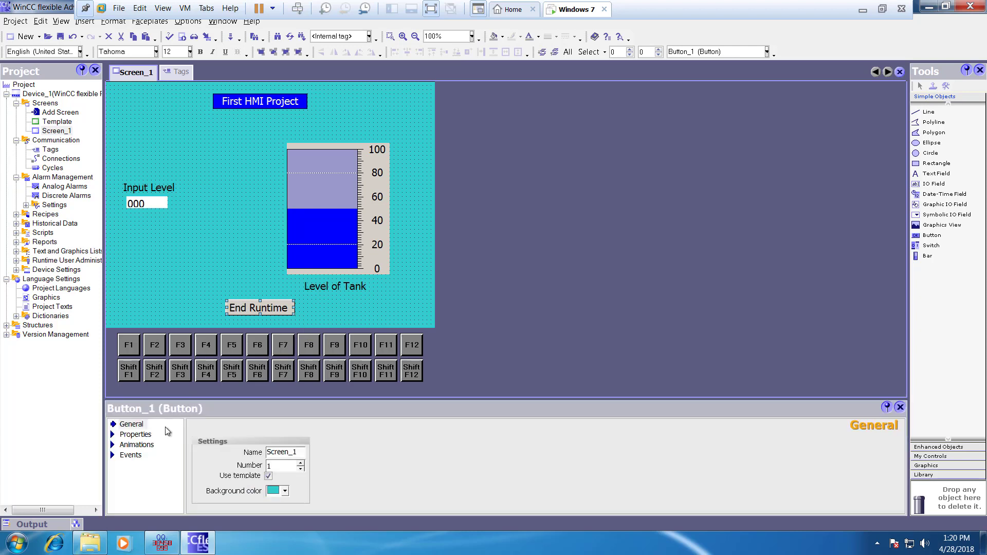
left_click(130, 454)
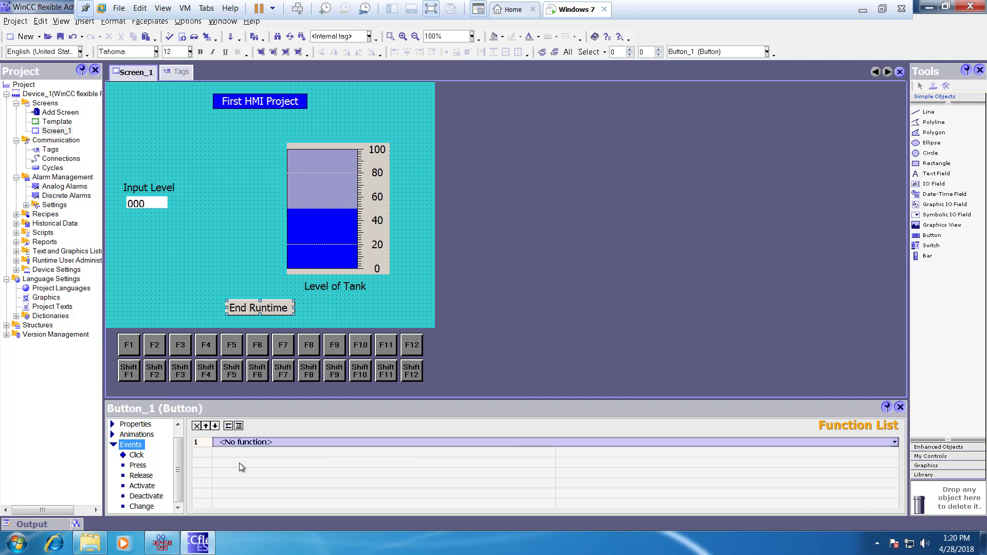
left_click(143, 456)
left_click(894, 442)
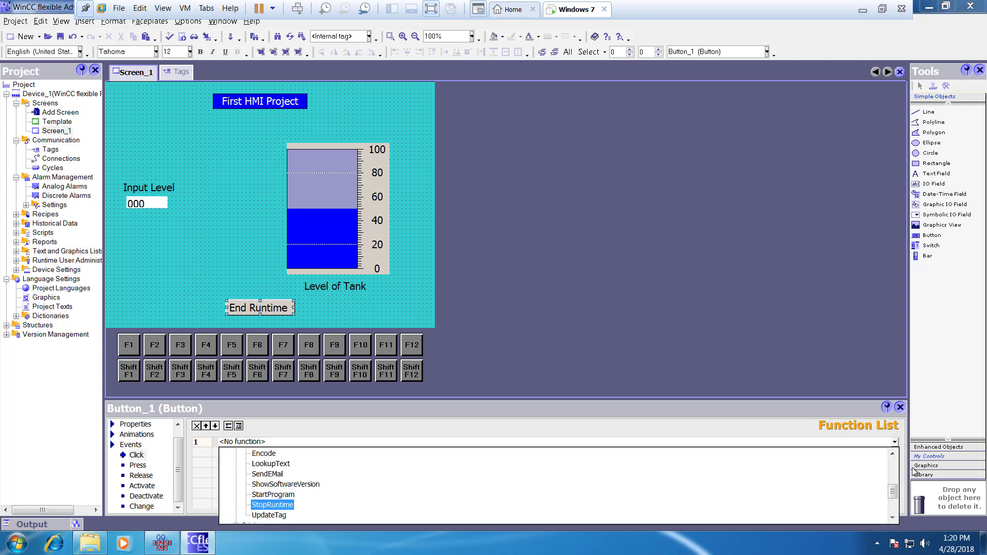
mouse_move(890, 495)
left_mouse_down()
mouse_move(892, 480)
mouse_move(893, 493)
left_mouse_up()
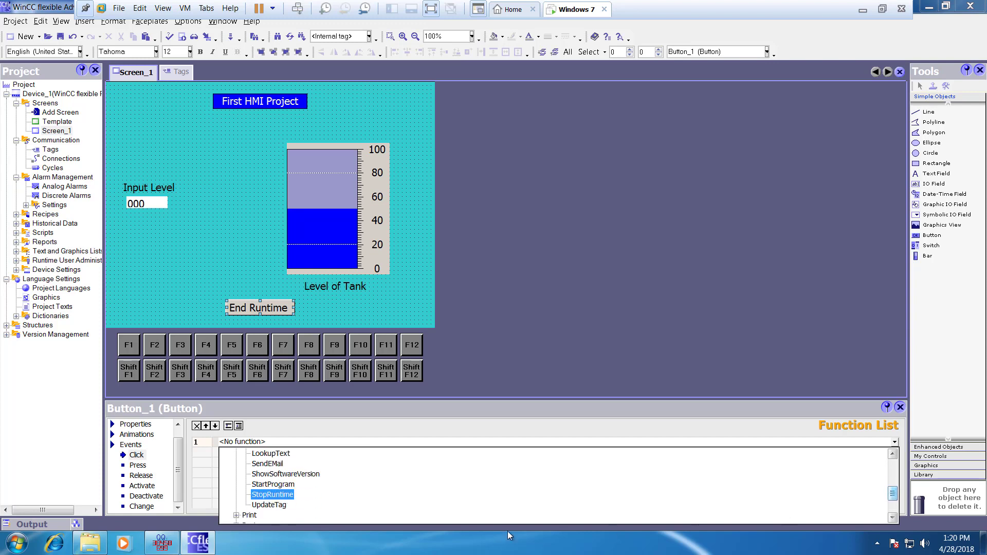
left_click(280, 495)
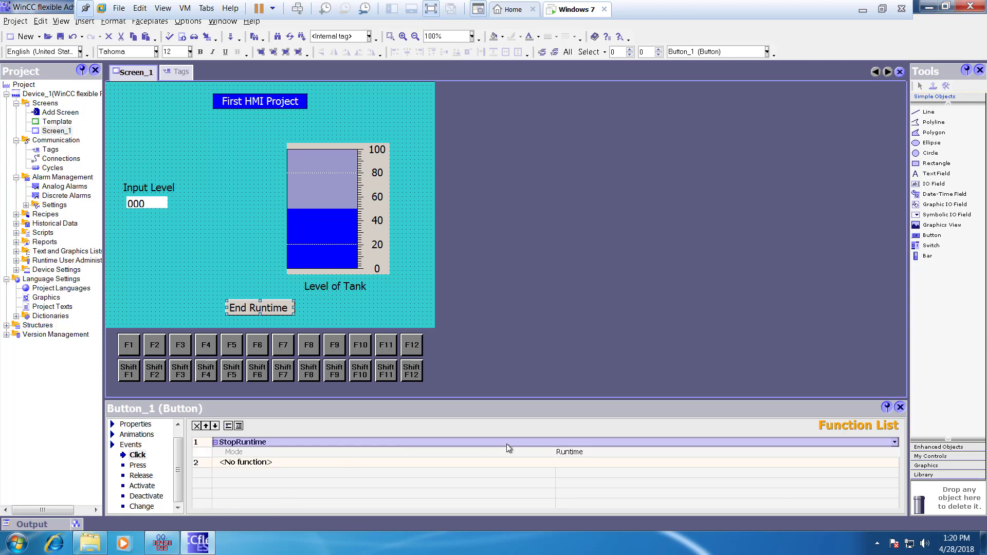
Start runtime and test the End Runtime button by using it to close the running screen.
left_click(182, 37)
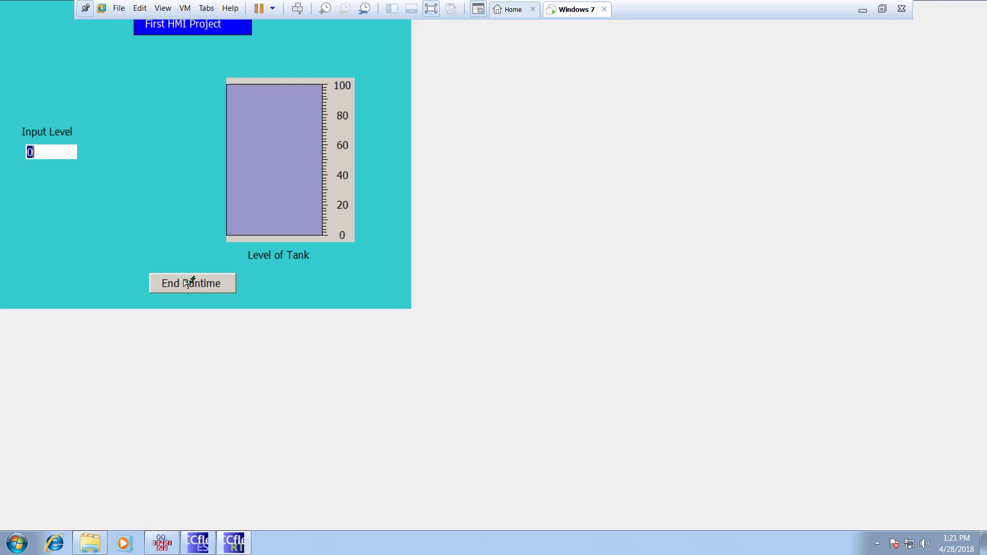
left_click(186, 283)
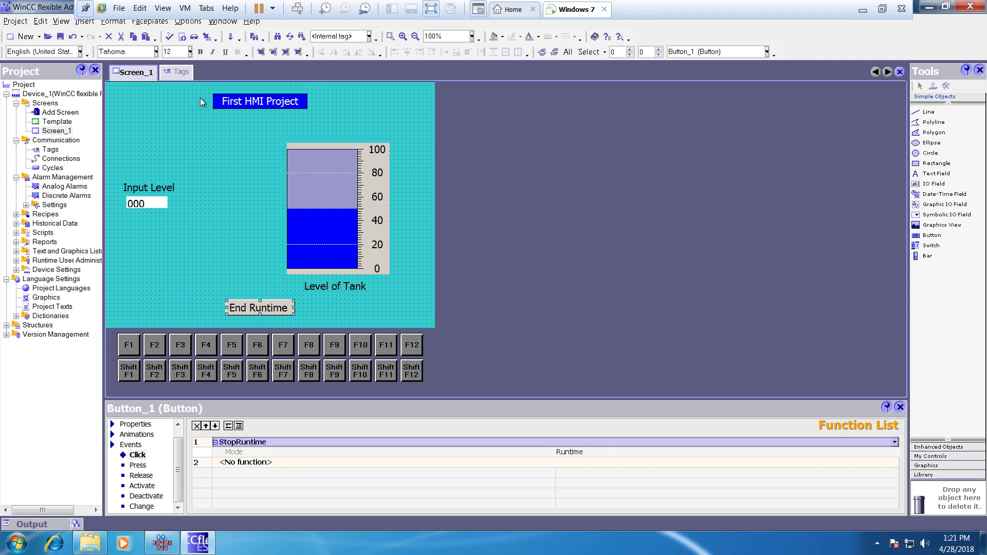
Add a second screen to the project and set its background color to cyan.
double_click(61, 158)
double_click(61, 112)
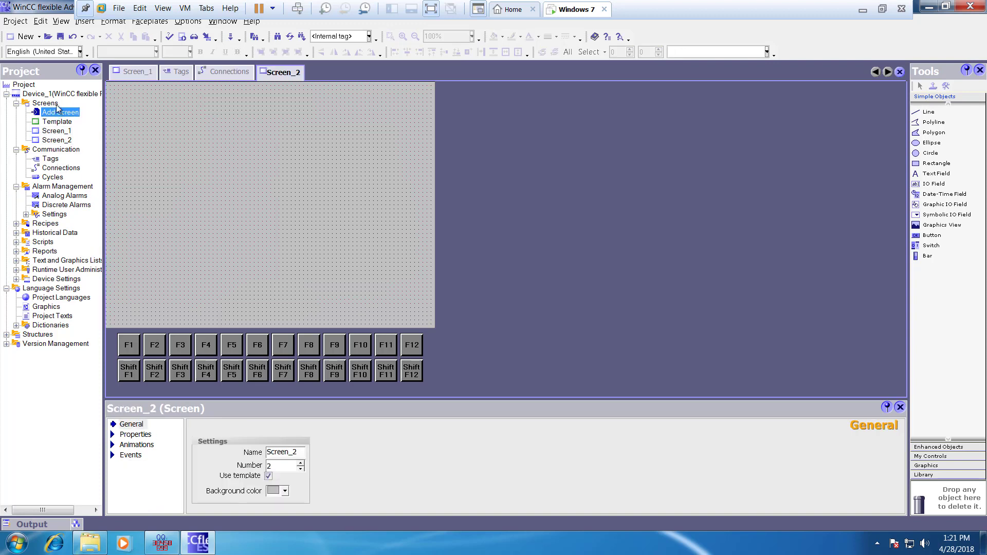
left_click(61, 140)
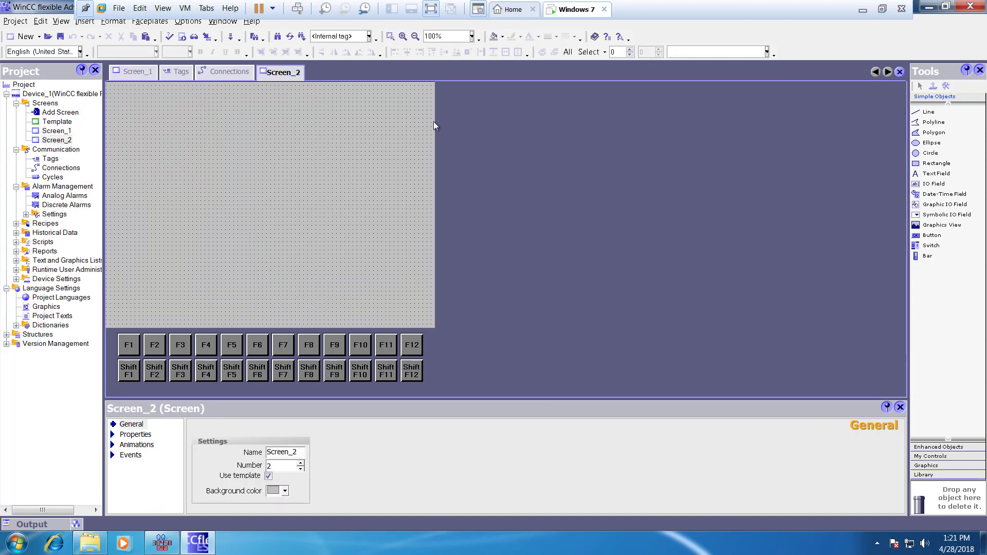
left_click(285, 491)
left_click(305, 437)
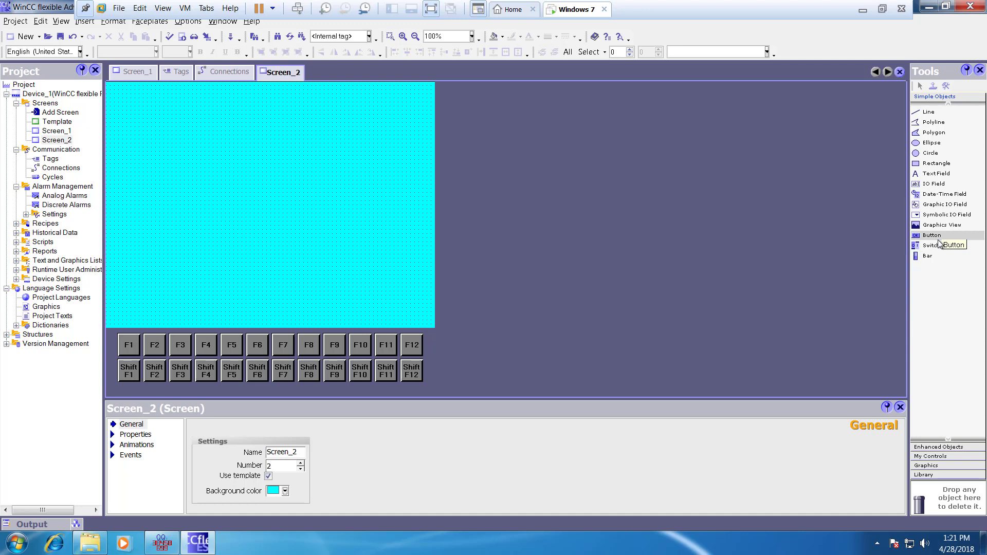
Place a button near the middle of Screen_2 and set its text to "Main Screen".
left_click_drag(938, 242, 281, 200)
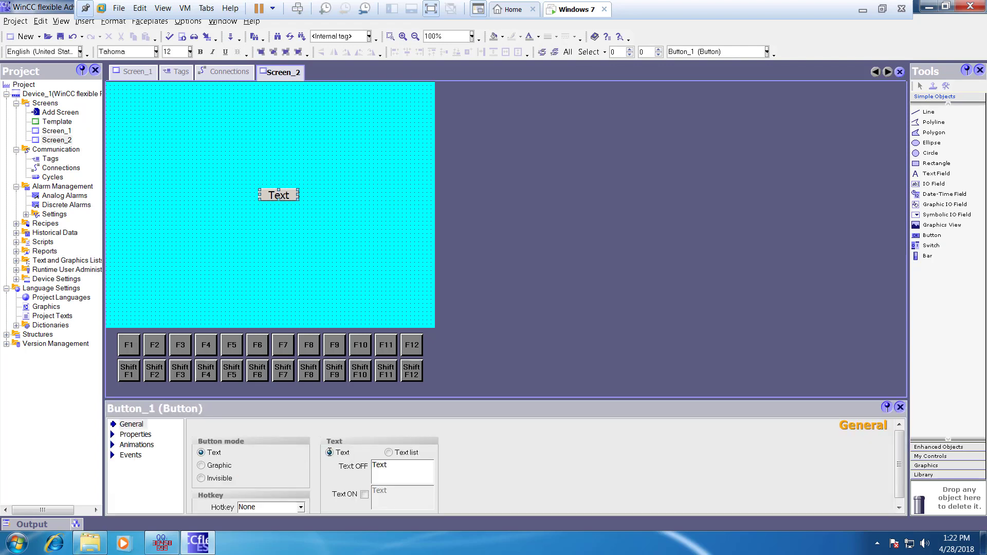
double_click(379, 464)
right_click(380, 466)
left_click(442, 472)
type("Main Screen")
Assign the ActivateScreen function with Screen_1 as the screen name to the Main Screen button's Click event.
left_click(130, 454)
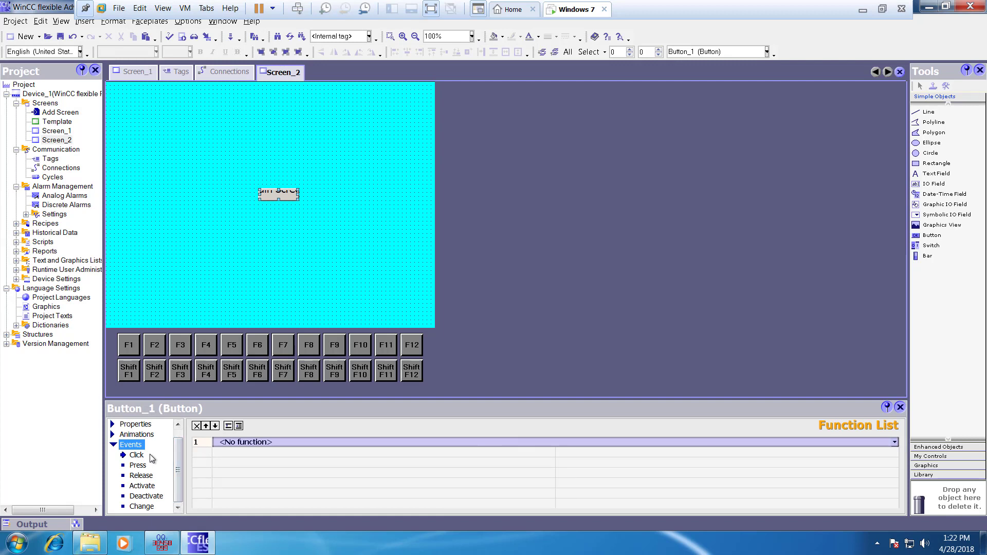
left_click(137, 455)
left_click(894, 442)
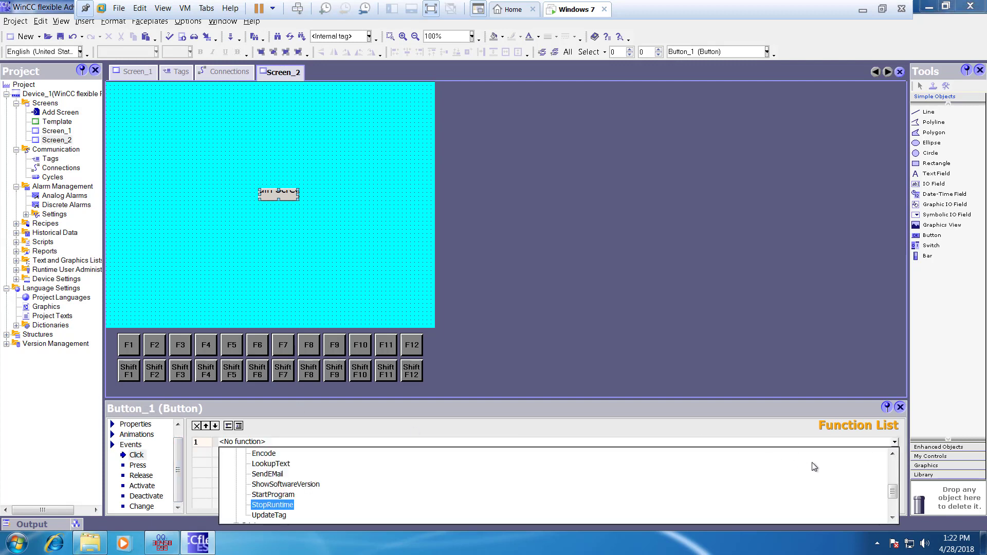
mouse_move(893, 491)
left_mouse_down()
mouse_move(892, 462)
mouse_move(894, 509)
left_mouse_up()
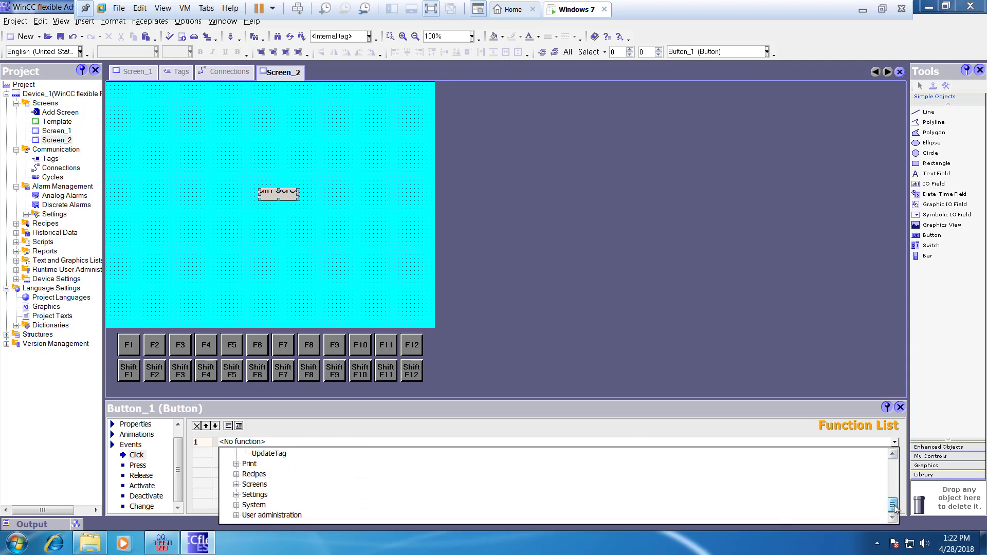
left_click(236, 485)
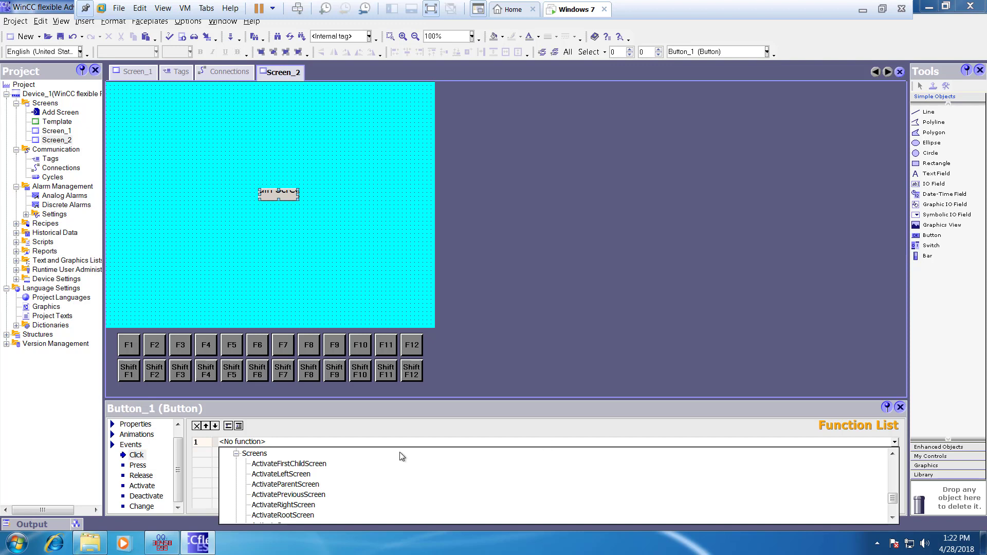
left_click_drag(893, 495, 893, 501)
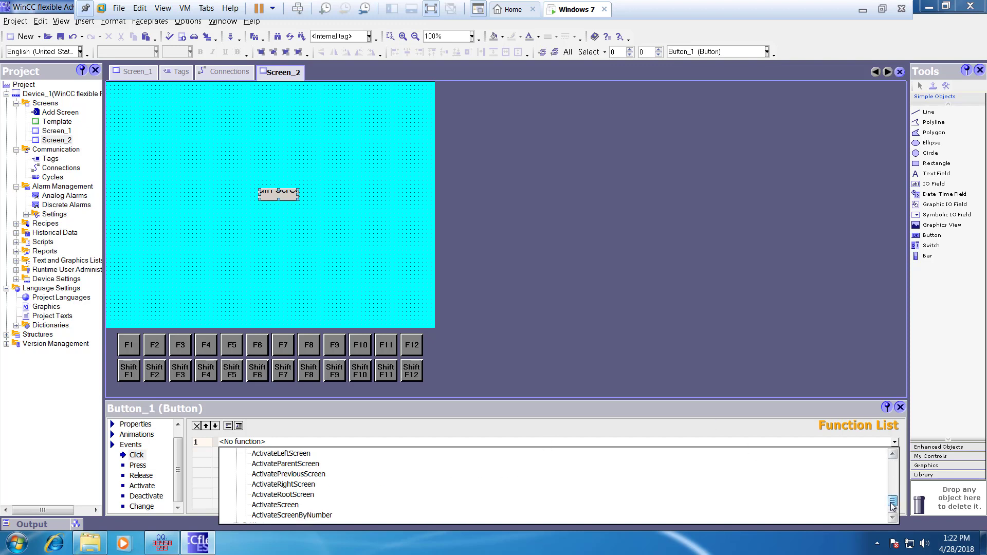
left_click(285, 507)
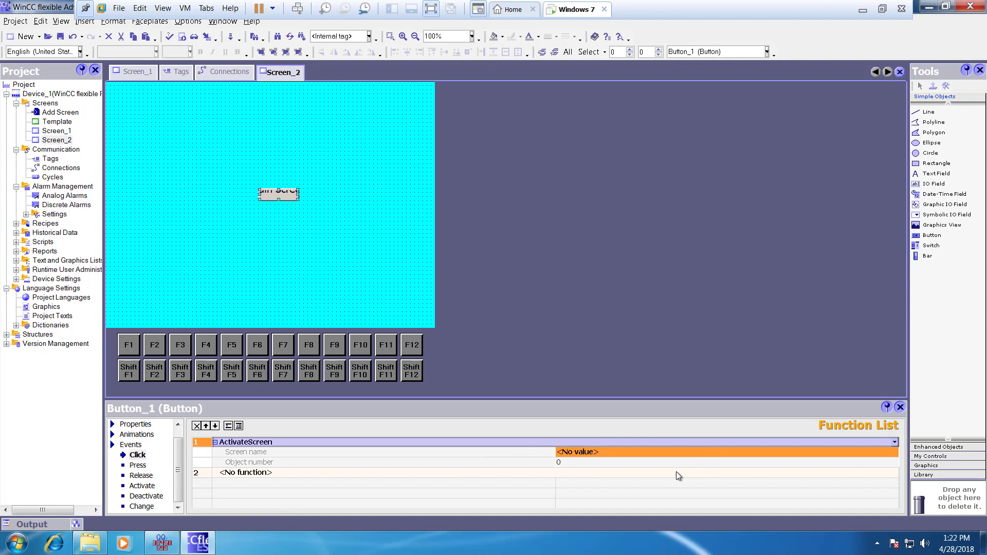
left_click(758, 445)
left_click(798, 450)
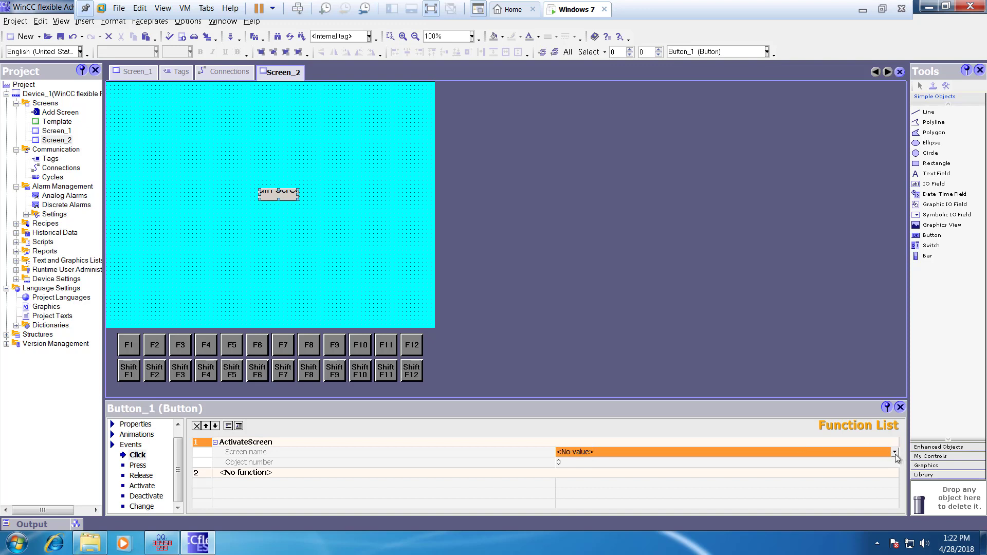
left_click(894, 452)
double_click(663, 365)
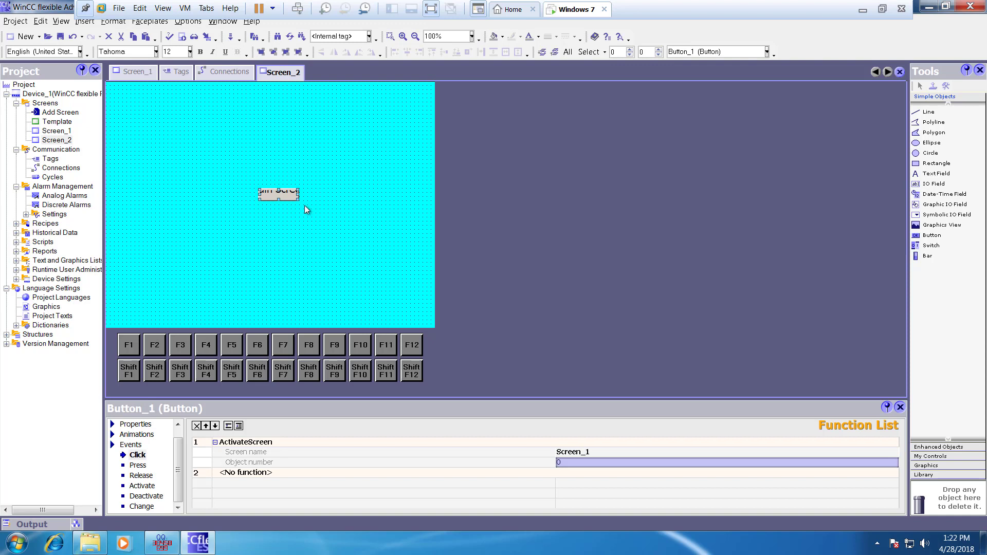
Enlarge the Main Screen button until its full label fits and center it on Screen_2.
left_click_drag(299, 195, 360, 195)
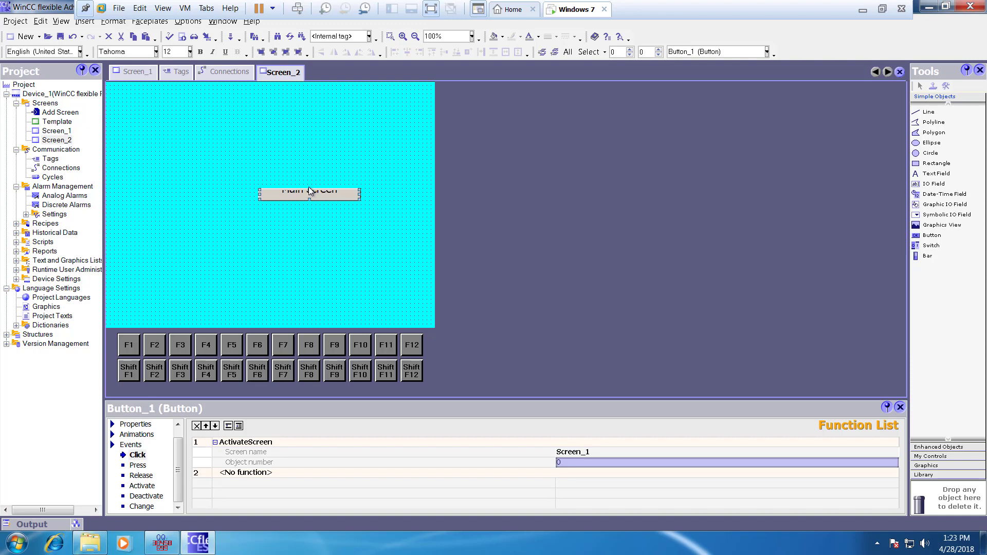
left_click_drag(308, 189, 295, 206)
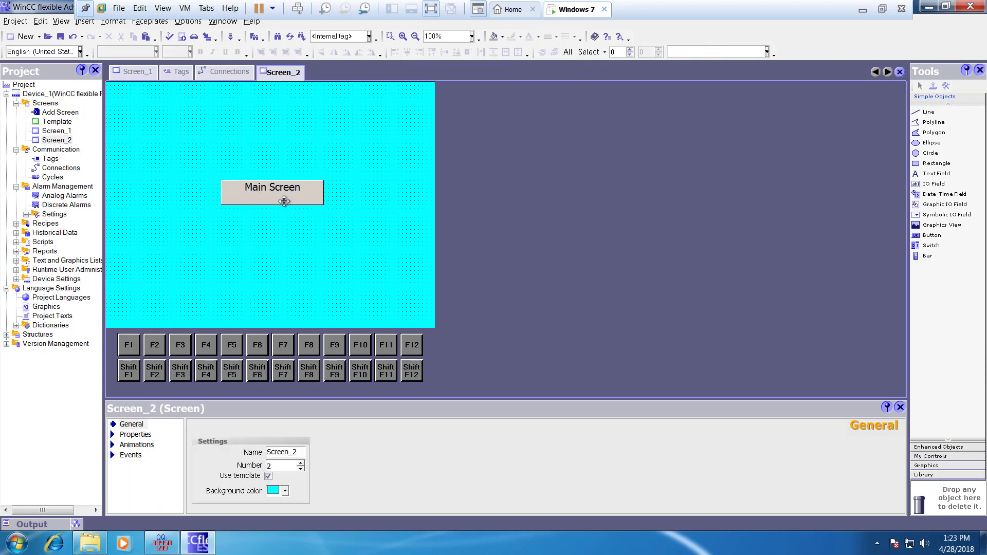
left_click(267, 184)
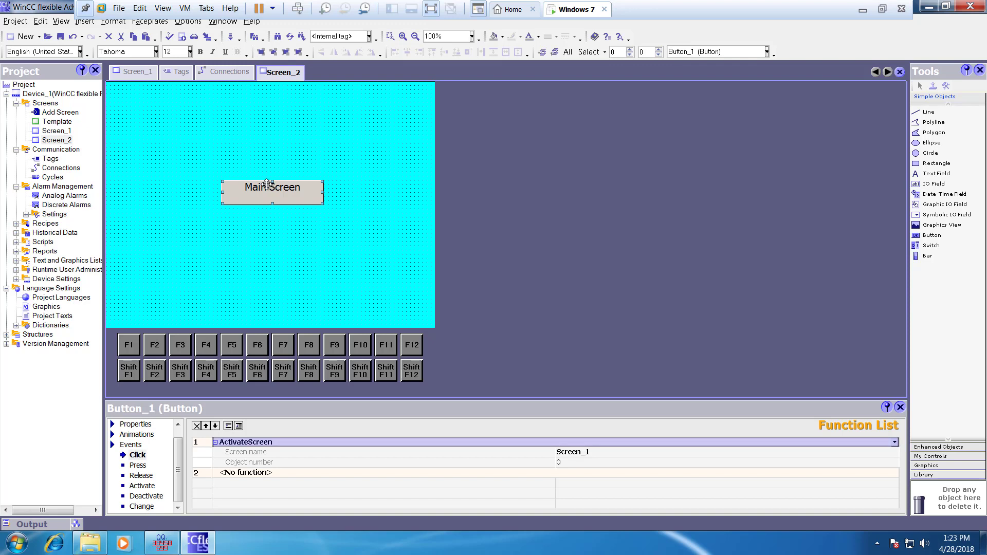
Place a button labelled "2nd Screen" beside the End Runtime button on Screen_1.
double_click(59, 132)
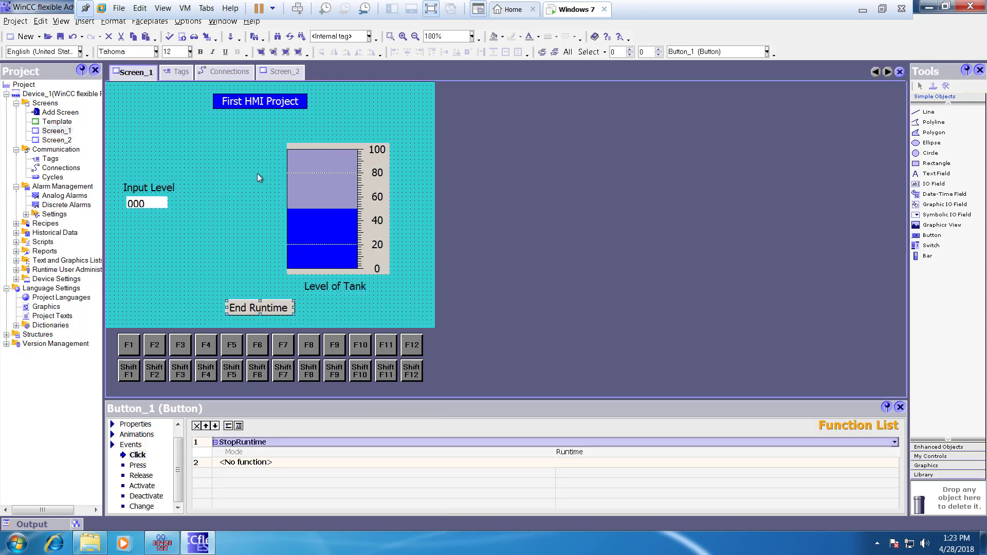
left_click(238, 255)
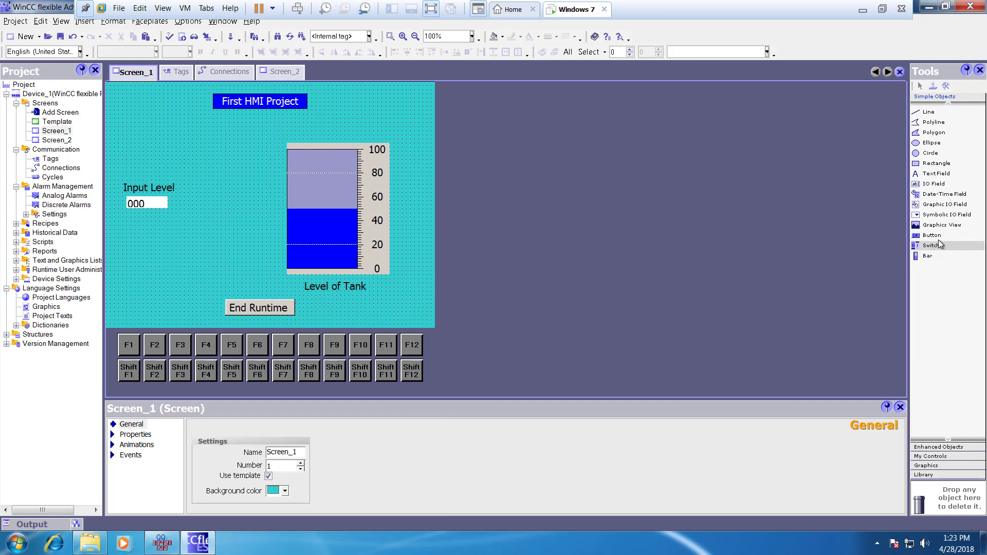
left_click_drag(939, 240, 187, 312)
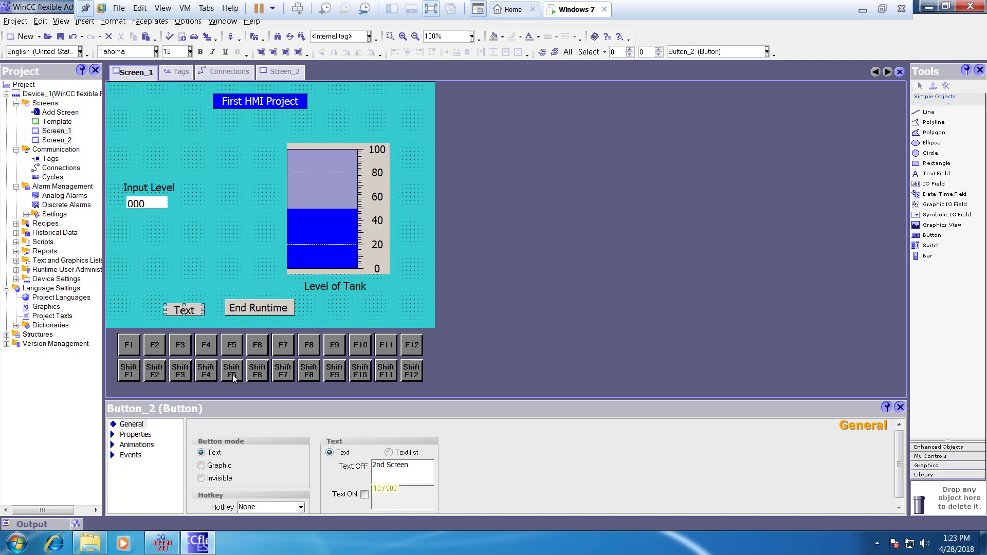
Enlarge the 2nd Screen button to fit its label and align it in height with the End Runtime button.
left_click(203, 308)
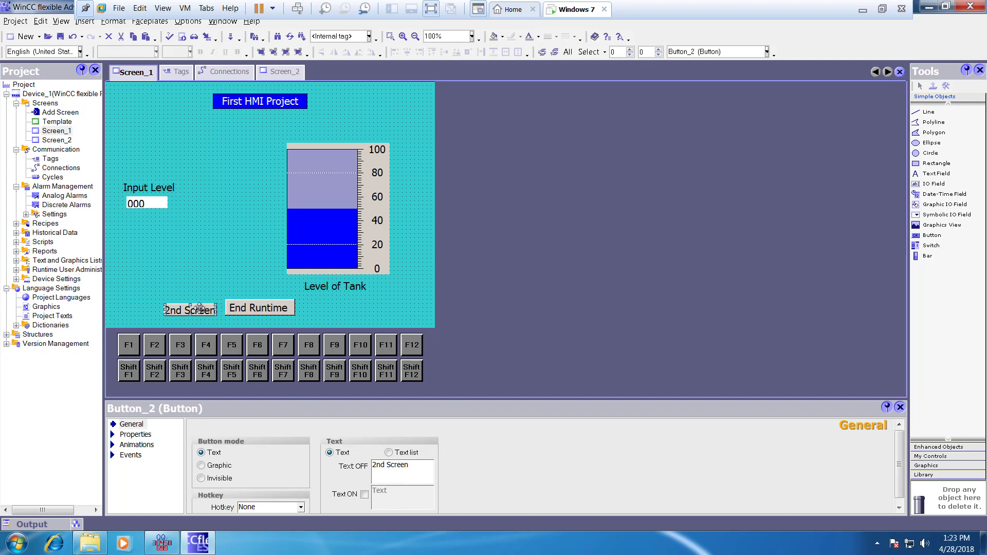
left_click_drag(195, 311, 188, 304)
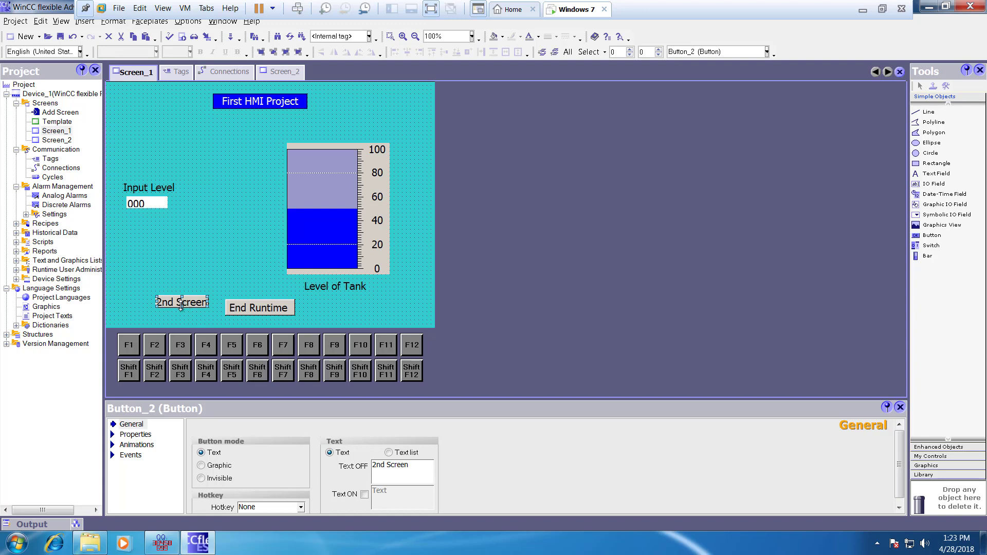
left_click(183, 294)
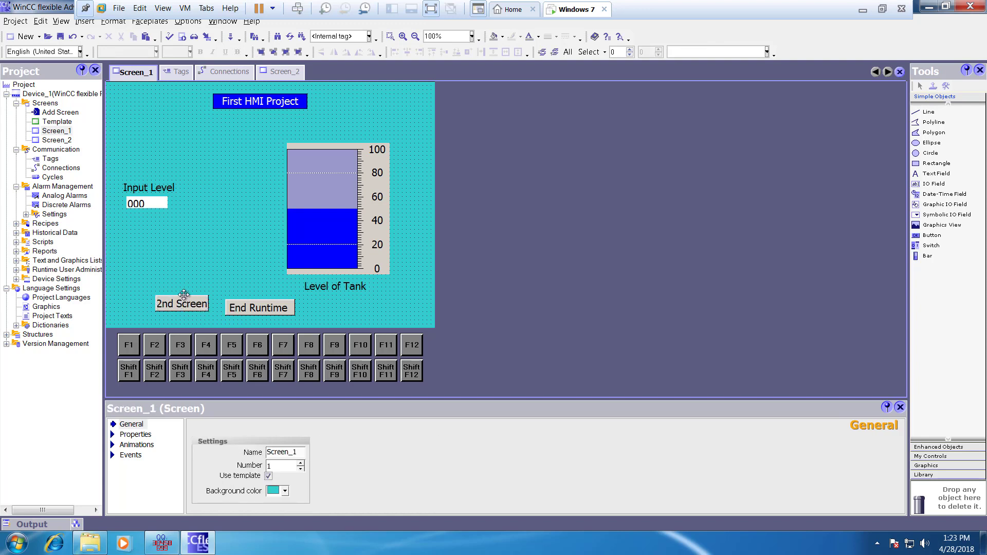
left_click(183, 295)
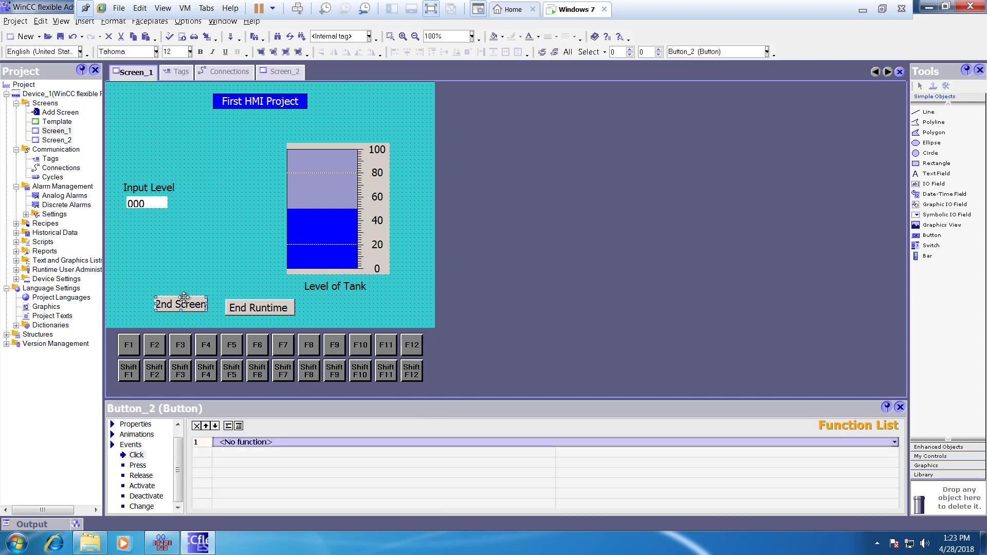
key("Down")
key("Down")
key("Down")
key("Down")
key("Down")
key("Down")
key("Down")
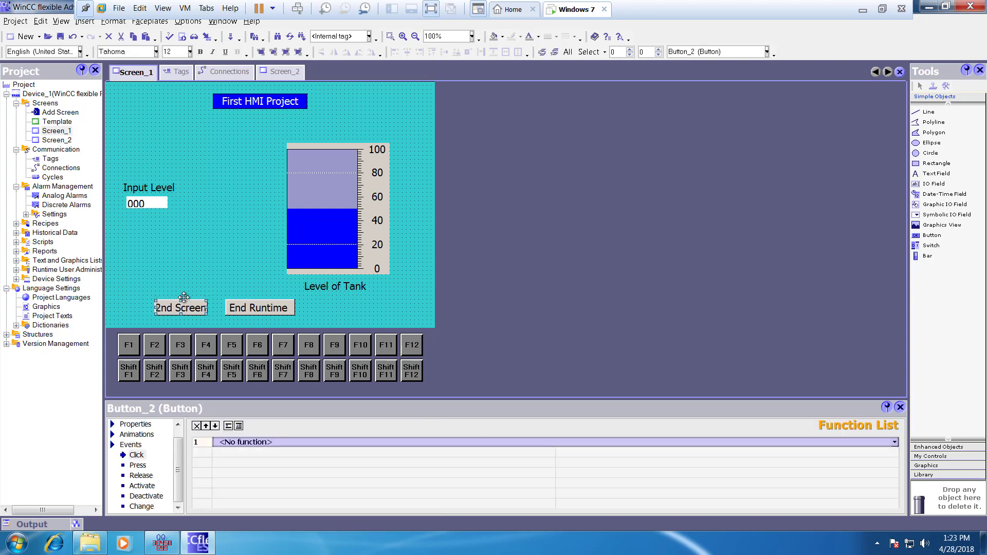
left_click(369, 306)
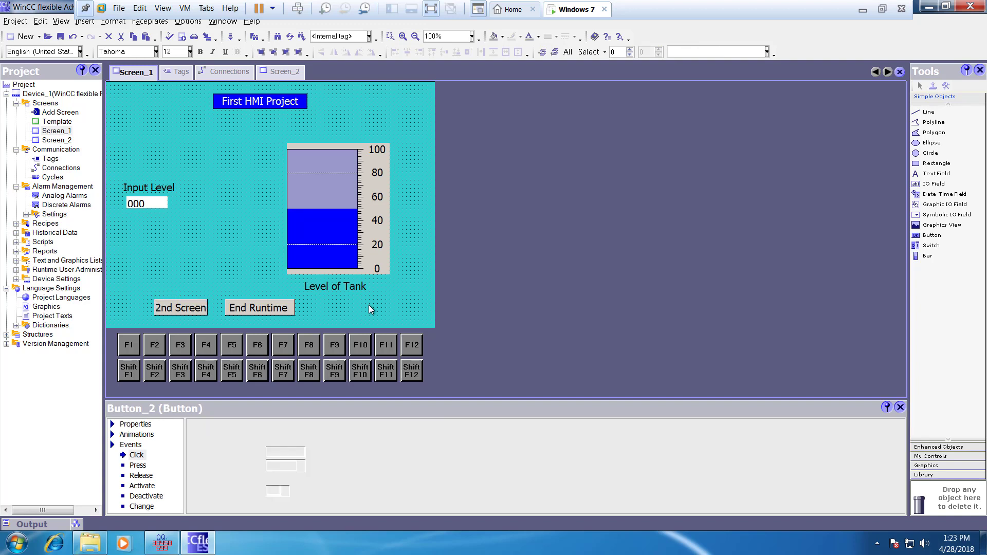
Assign the ActivateScreen function with Screen_2 as the screen name to the 2nd Screen button's Click event.
left_click(177, 302)
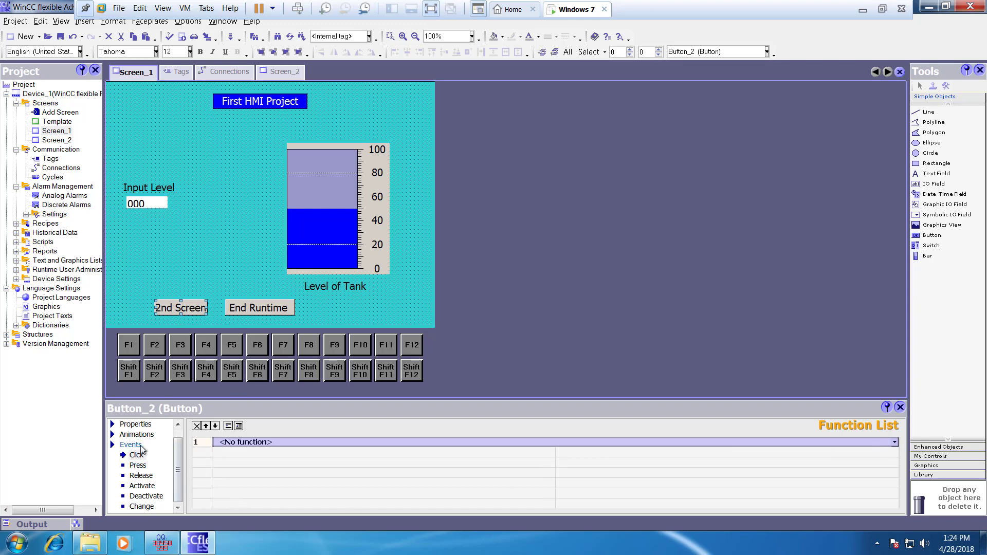
left_click(895, 443)
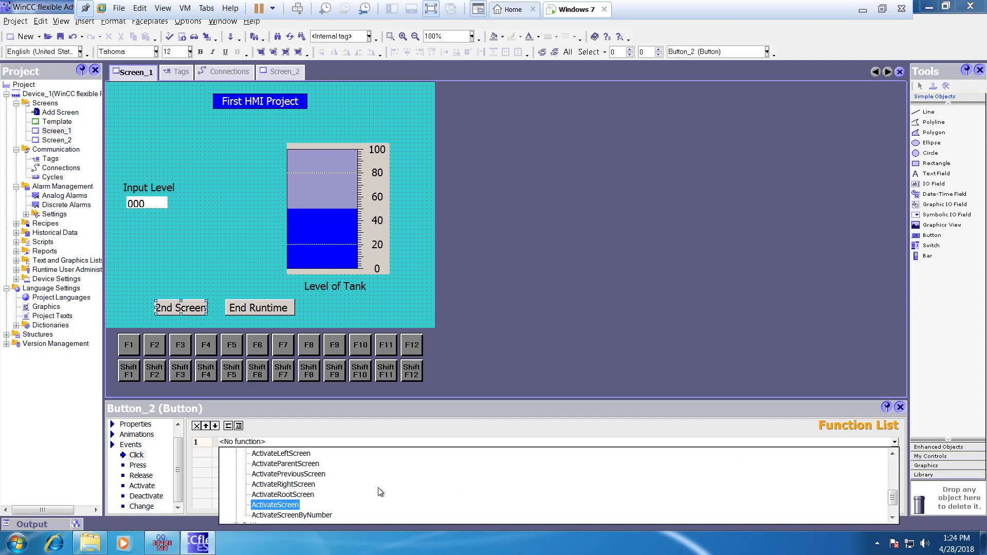
left_click(274, 504)
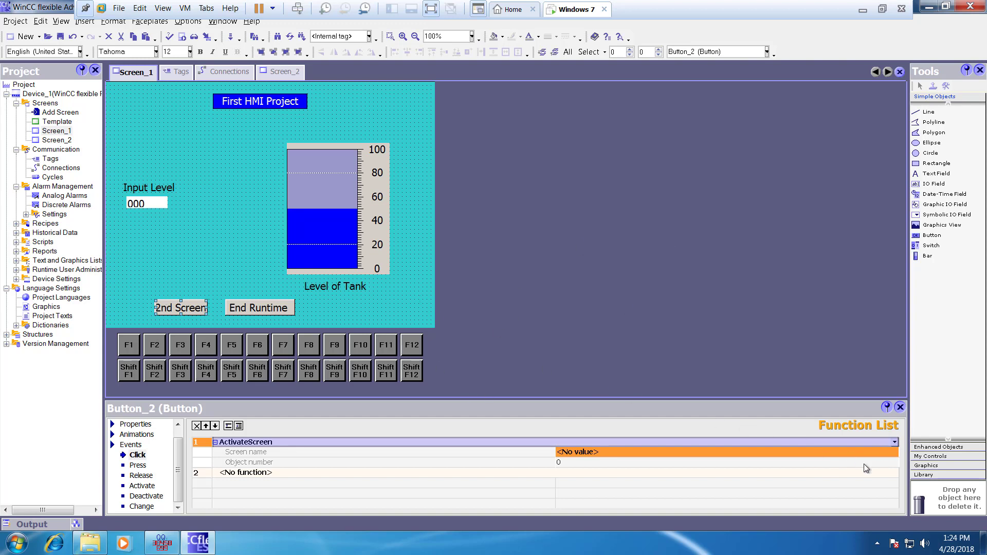
left_click(875, 455)
left_click(893, 455)
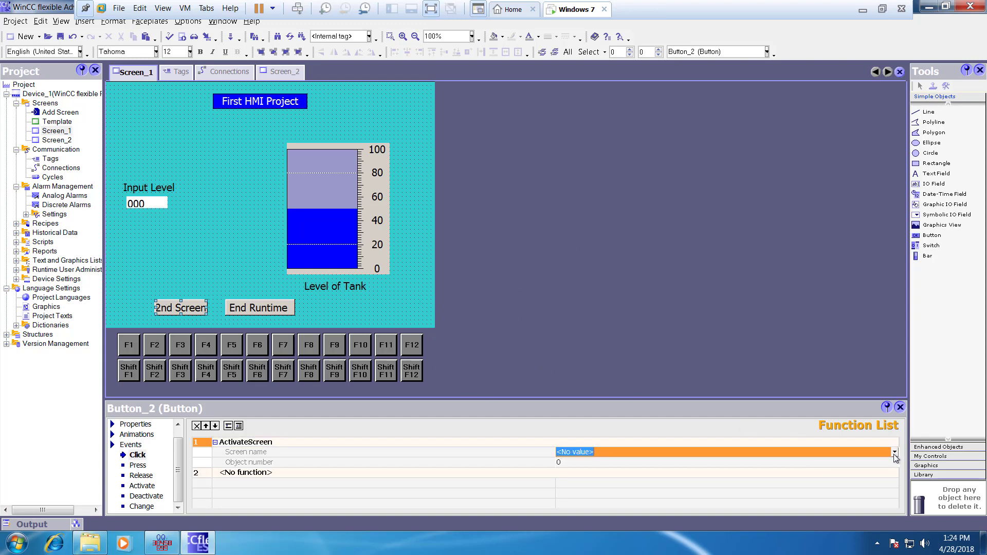
left_click(894, 455)
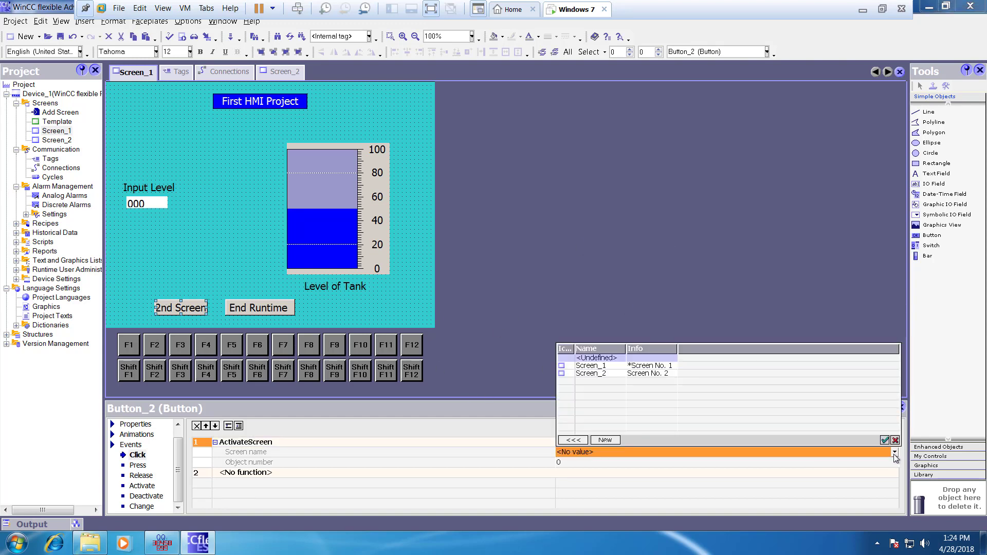
double_click(634, 374)
left_click(252, 198)
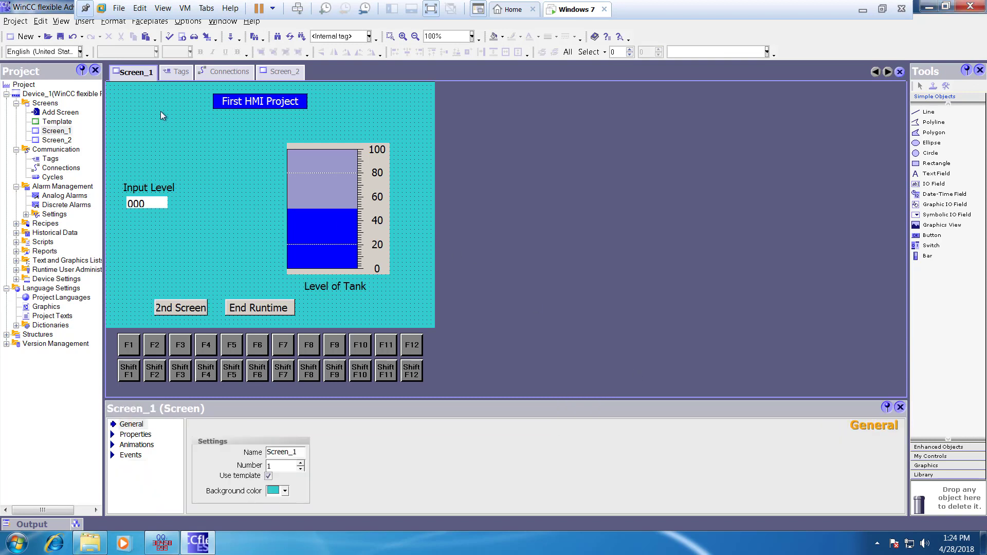
Start runtime and test switching to the second screen and back with the 2nd Screen and Main Screen buttons.
left_click(181, 37)
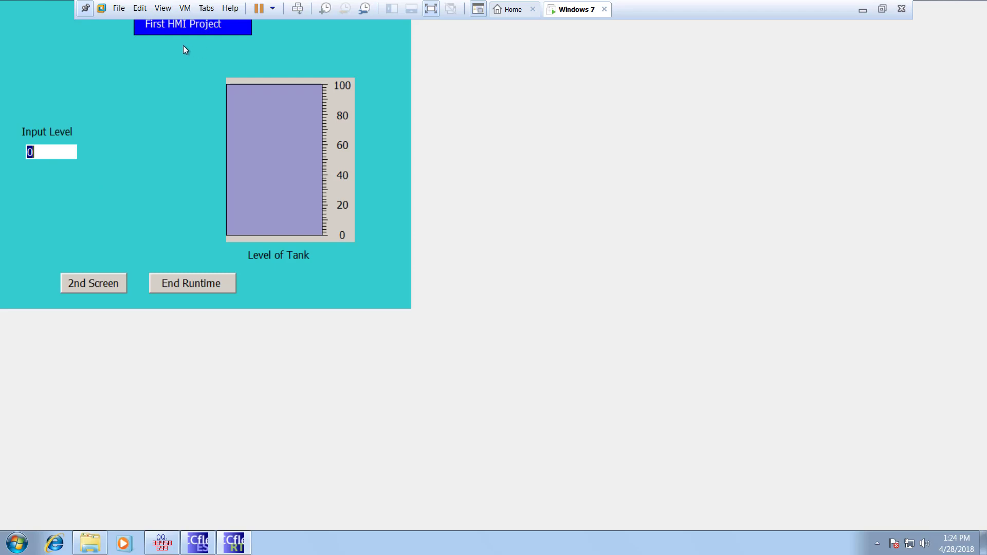
left_click(111, 290)
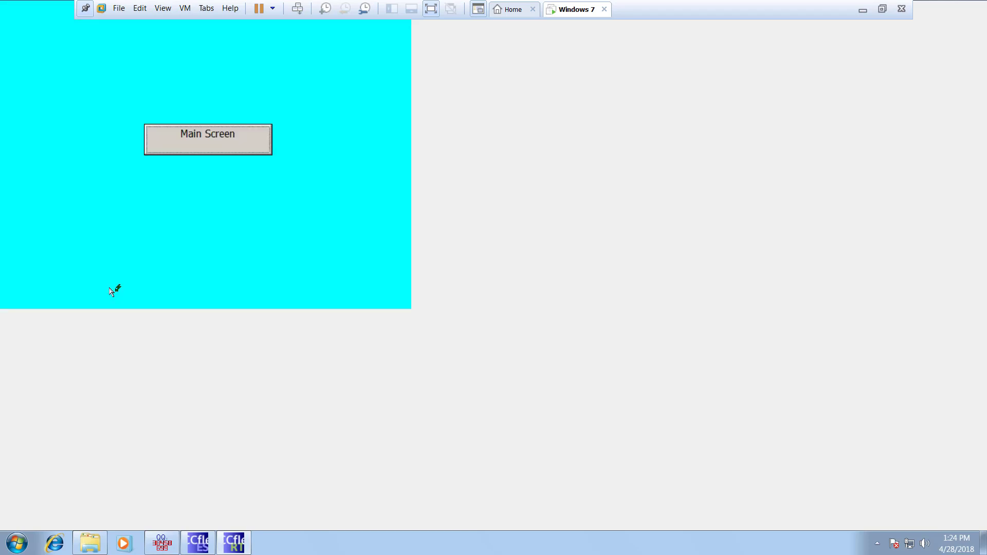
left_click(196, 138)
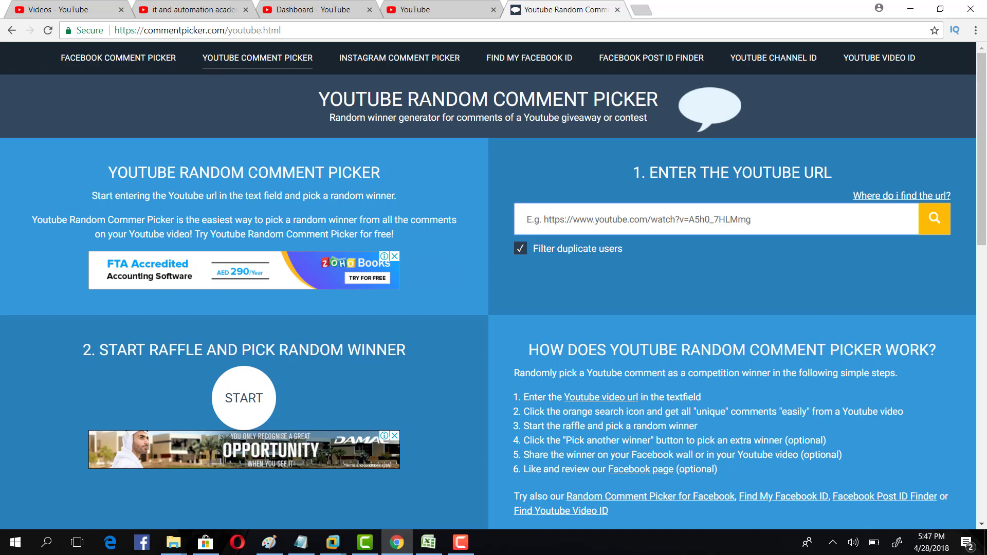
type("https://youtu.be/D2hJ1BW27J0")
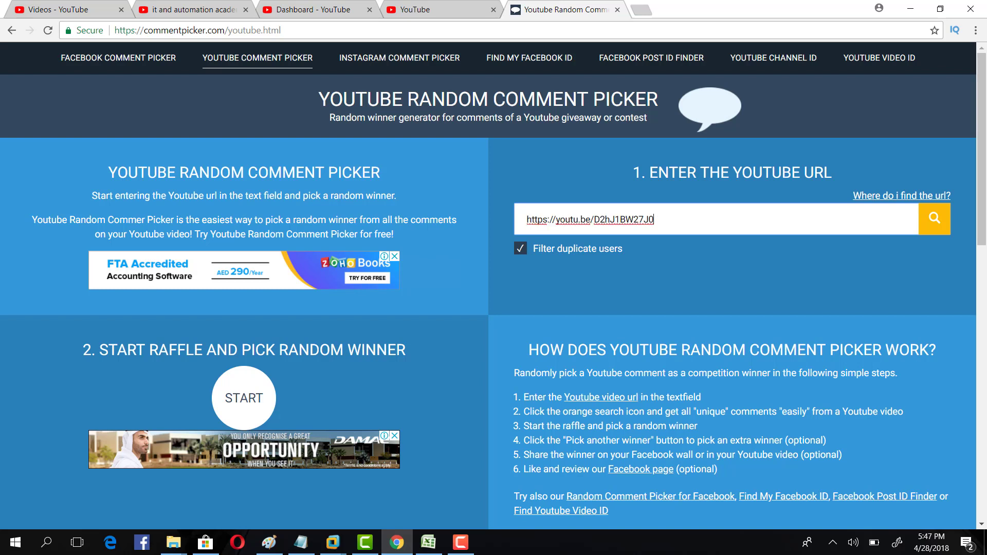
key("Return")
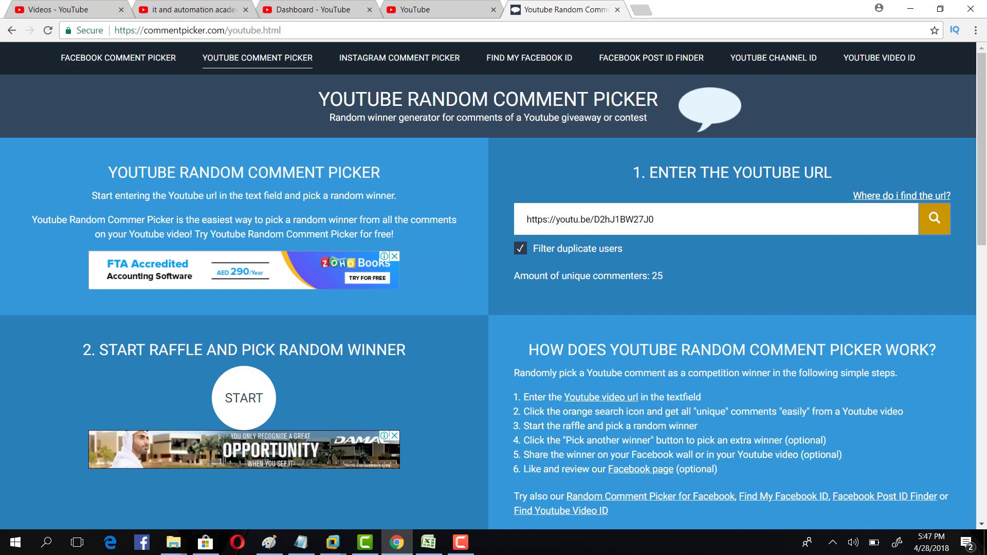
left_click(244, 397)
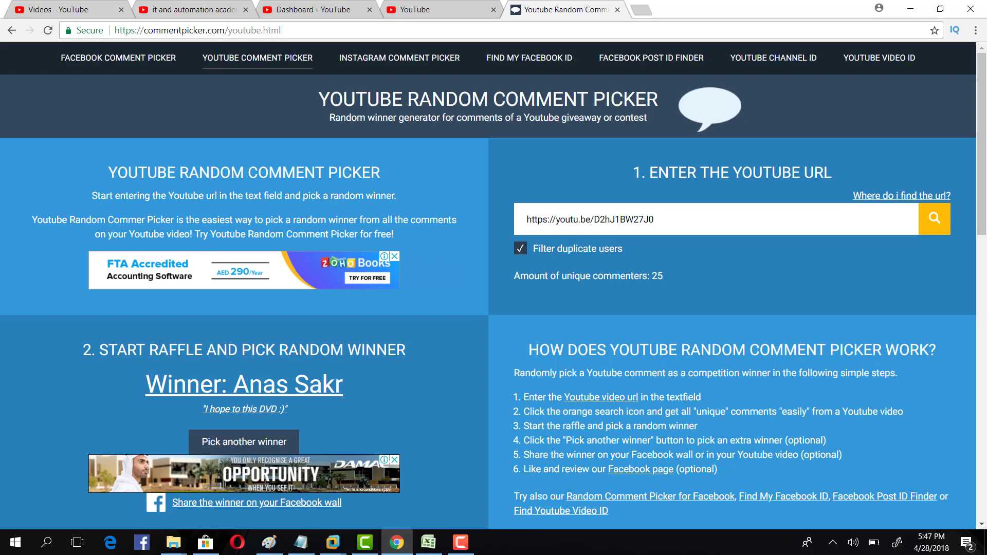
Switch to YouTube, search for "nouman official vlogs", and open the channel's home page to look over its uploads.
key("ctrl+3")
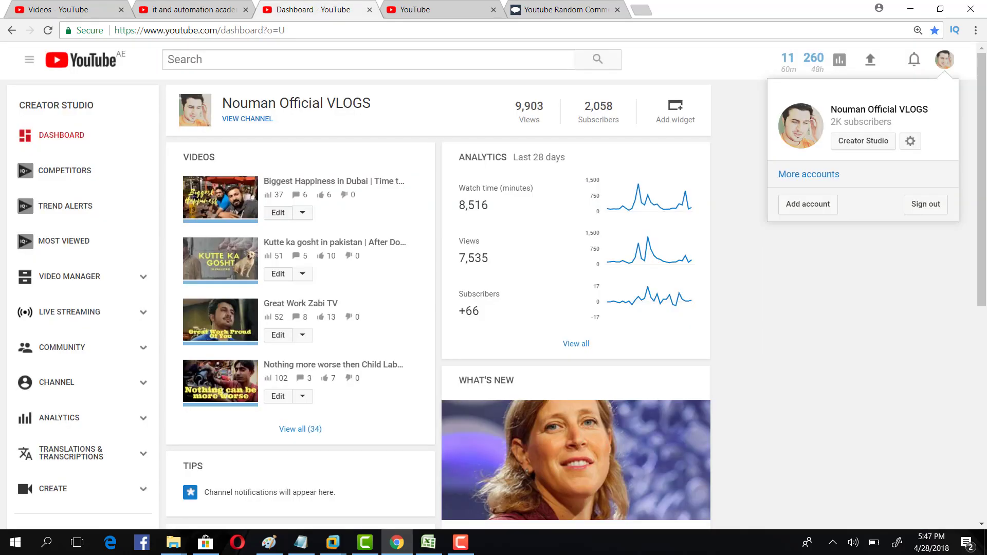
key("F5")
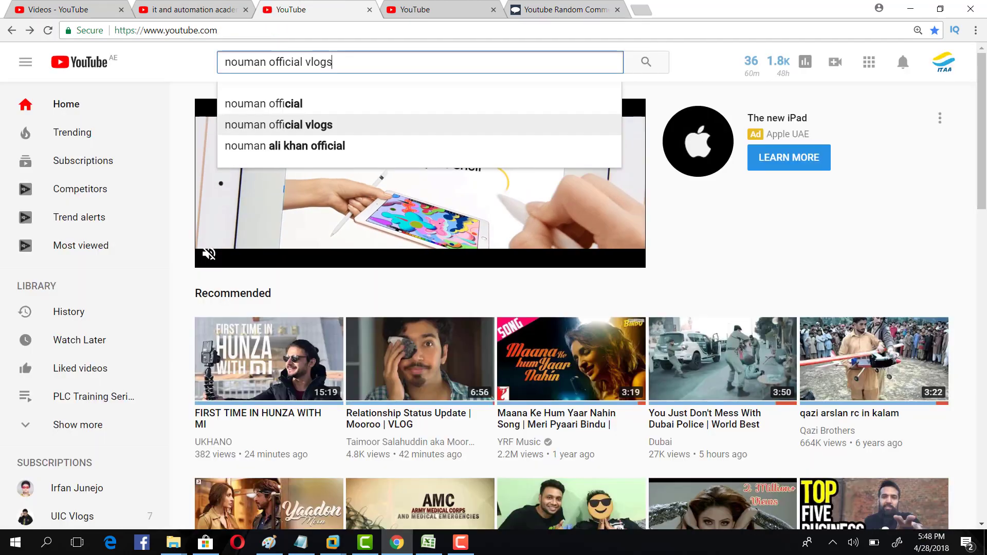
key("Return")
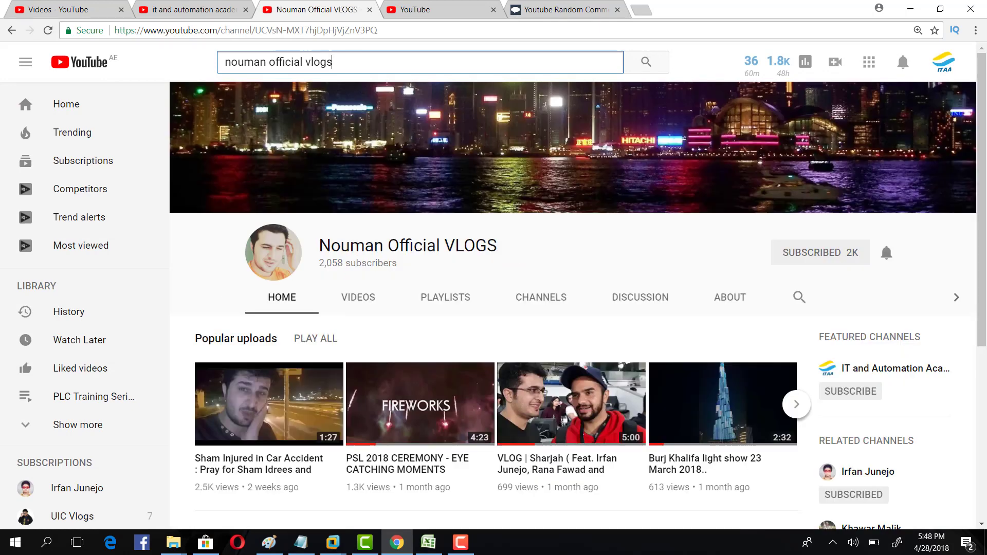
scroll(573, 309, "down", 5)
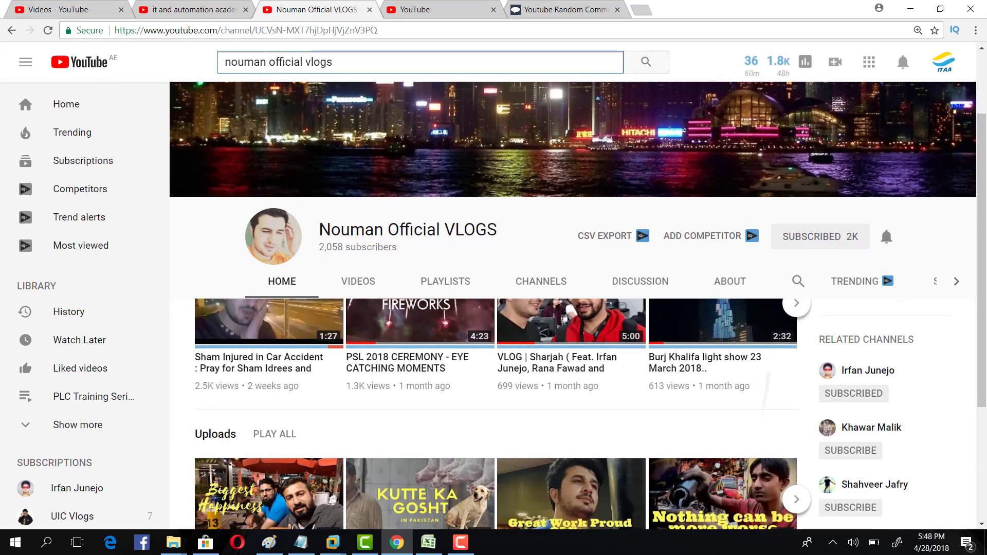
scroll(573, 308, "up", 5)
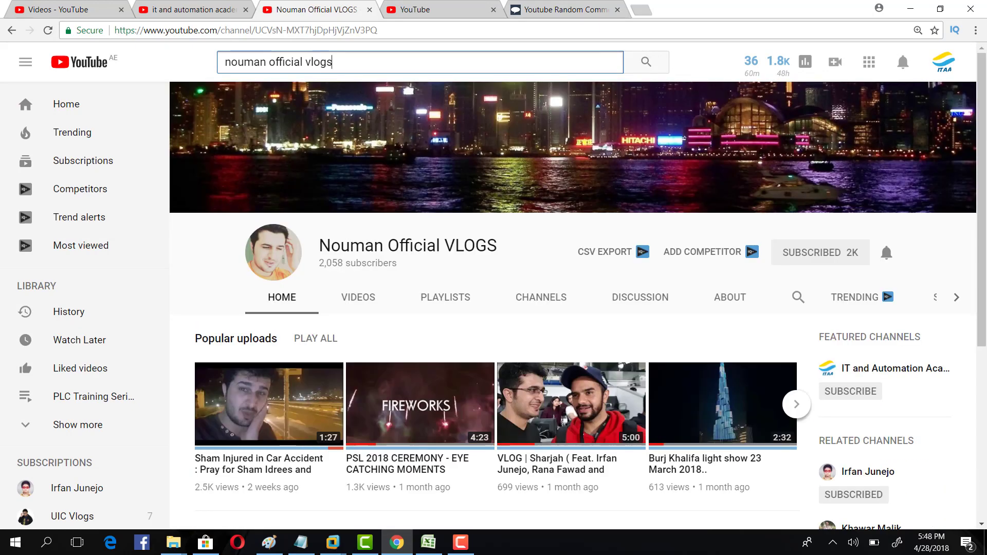